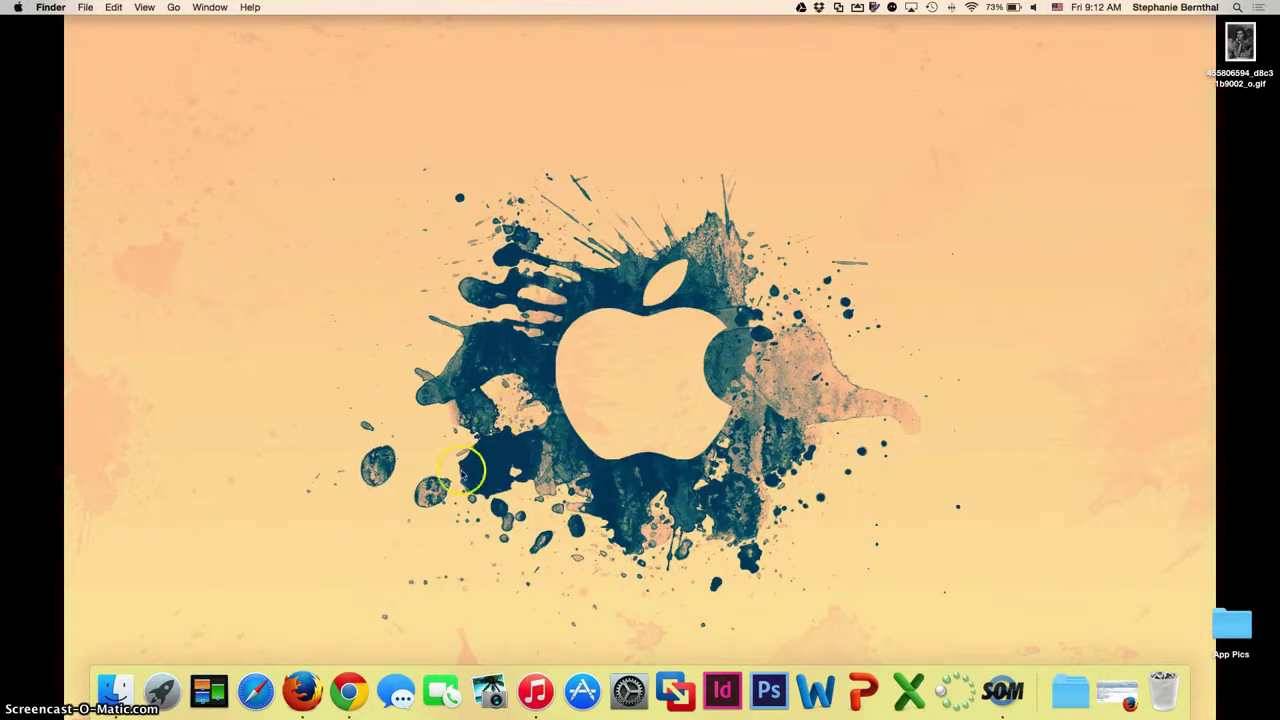
- Launch Chrome and load getkahoot.com
click(350, 692)
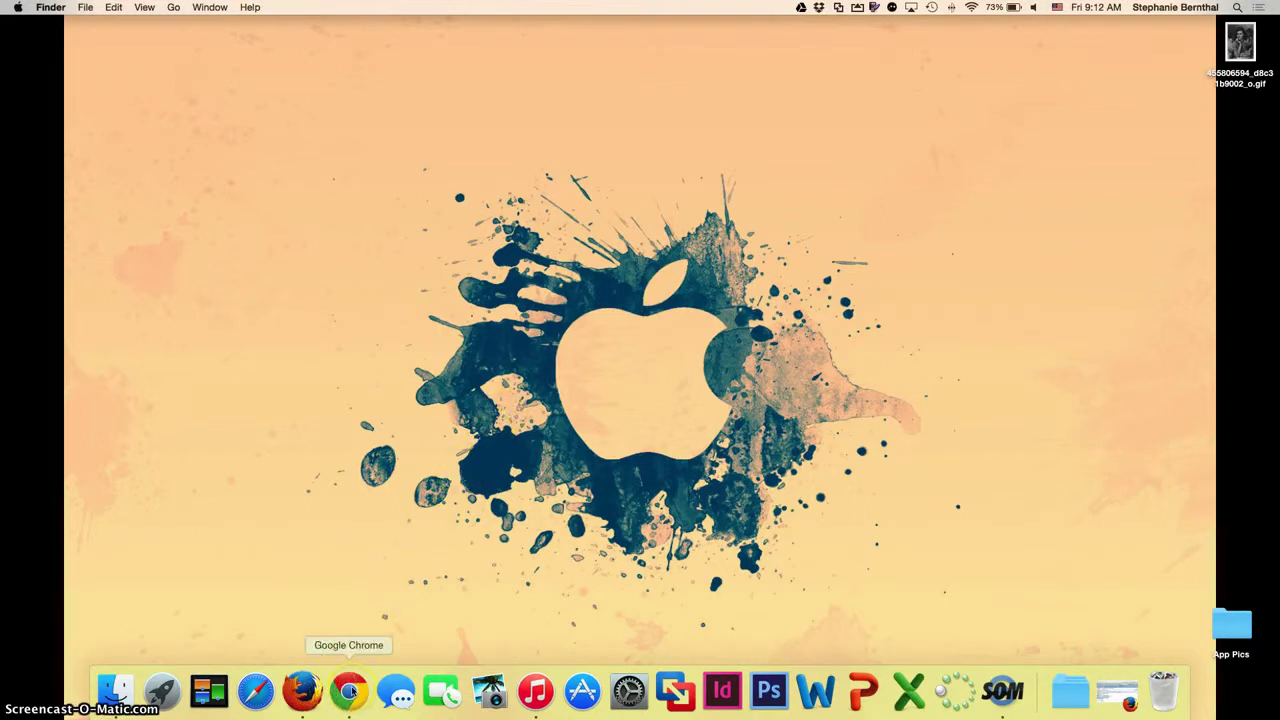
click(350, 692)
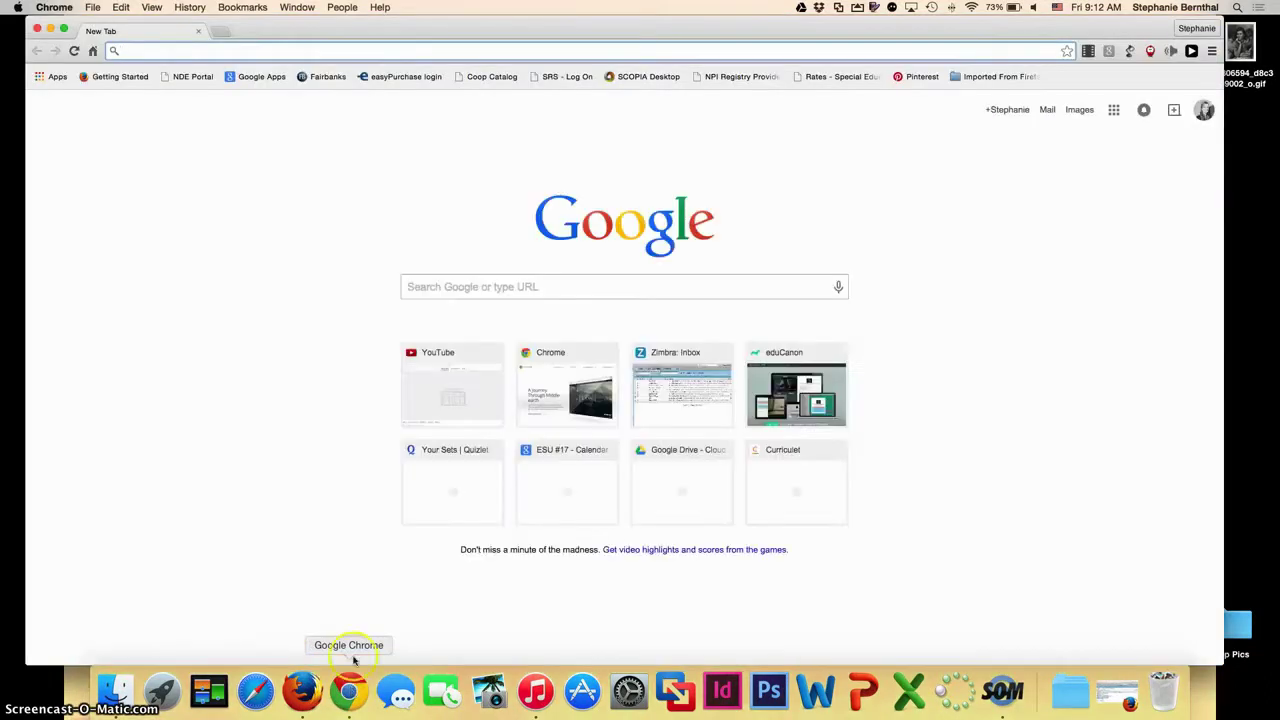
click(213, 50)
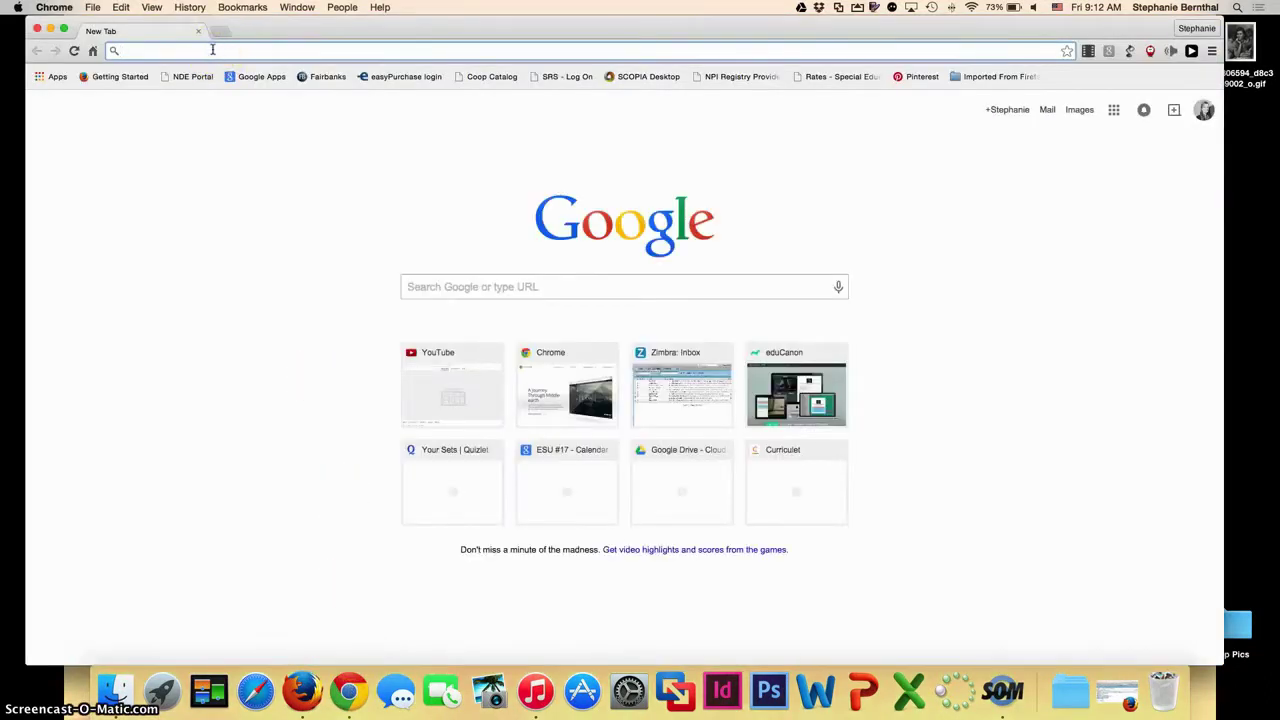
text(geth)
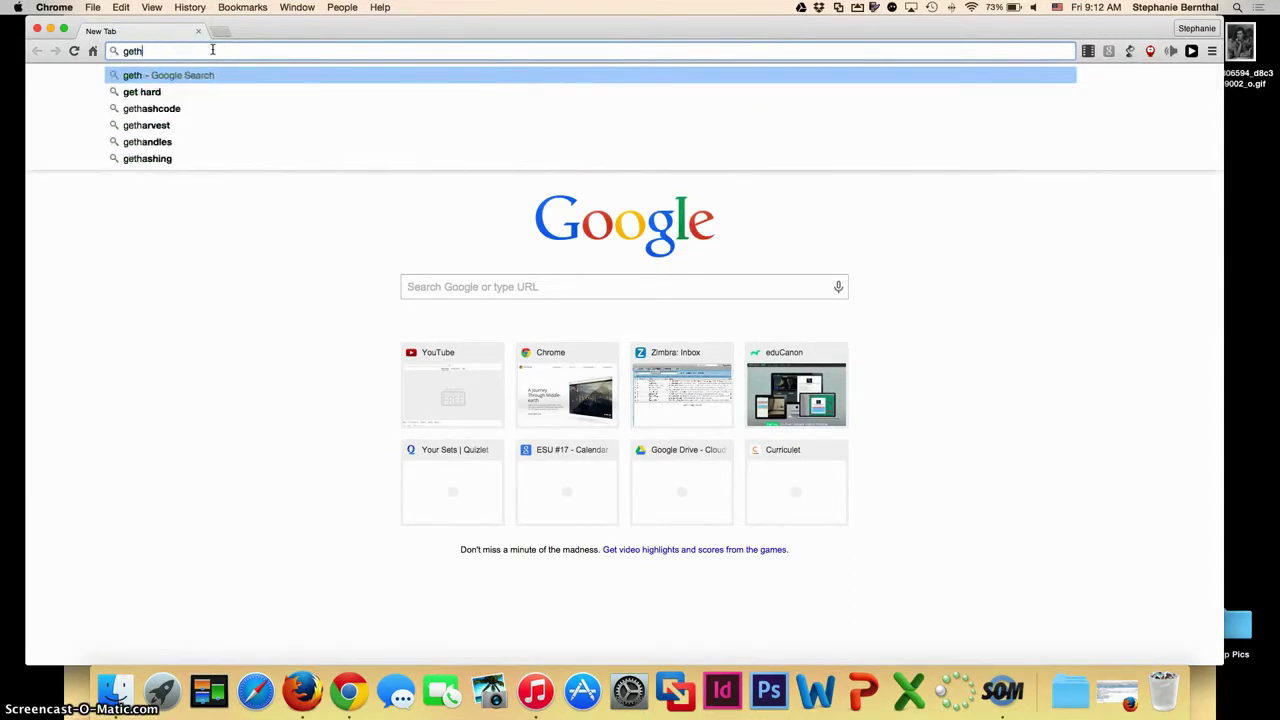
key(BackSpace)
text(kahoot.)
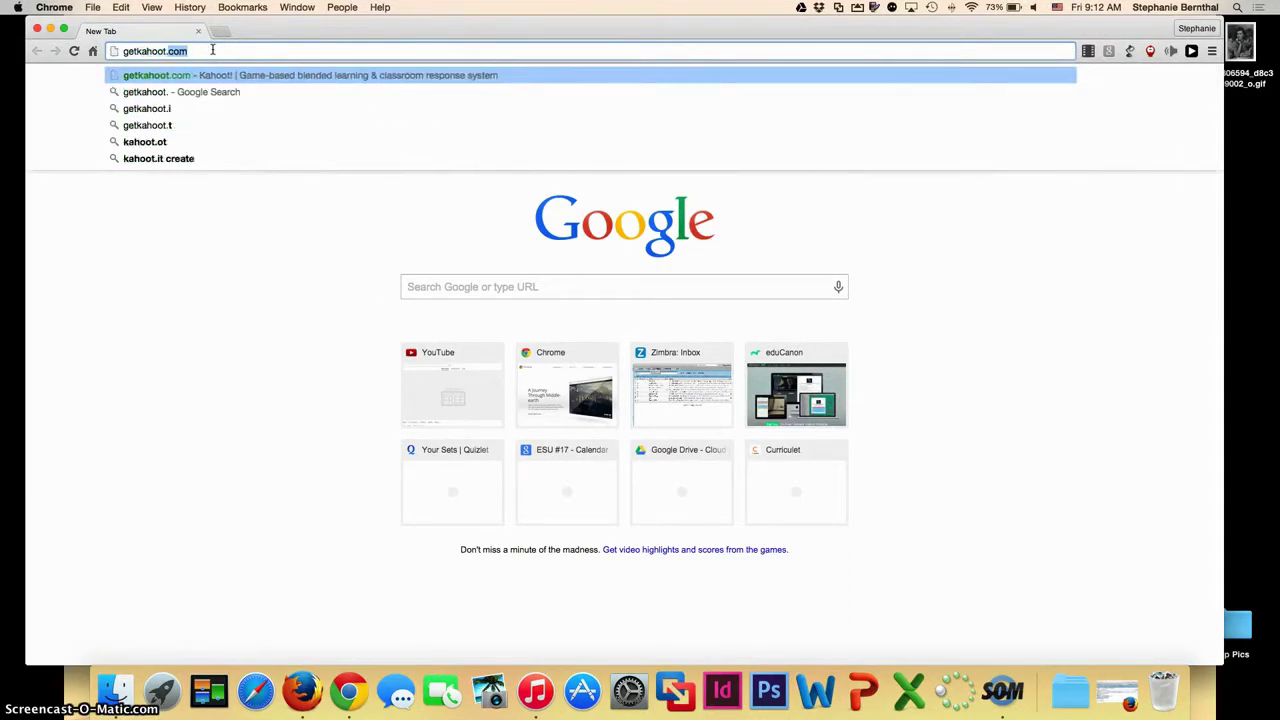
key(Return)
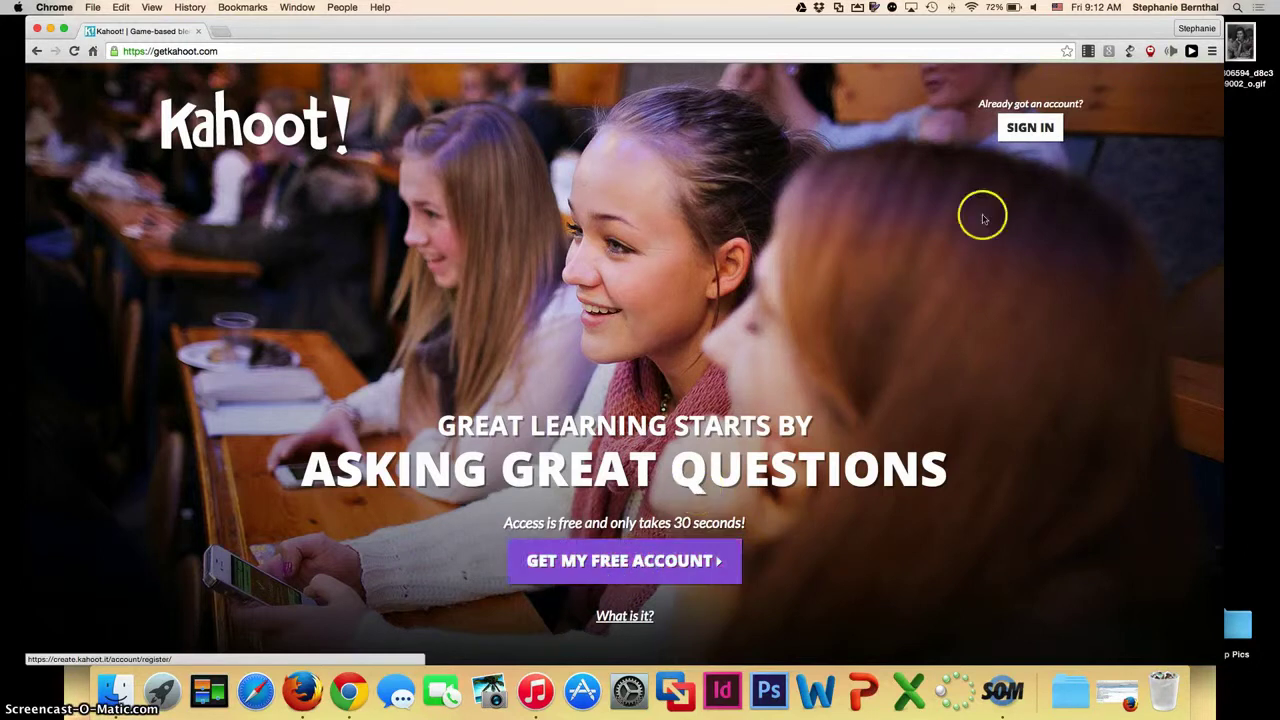
- Sign in, choose Quiz, and enter 'The Great Depression' as the quiz name
click(1031, 130)
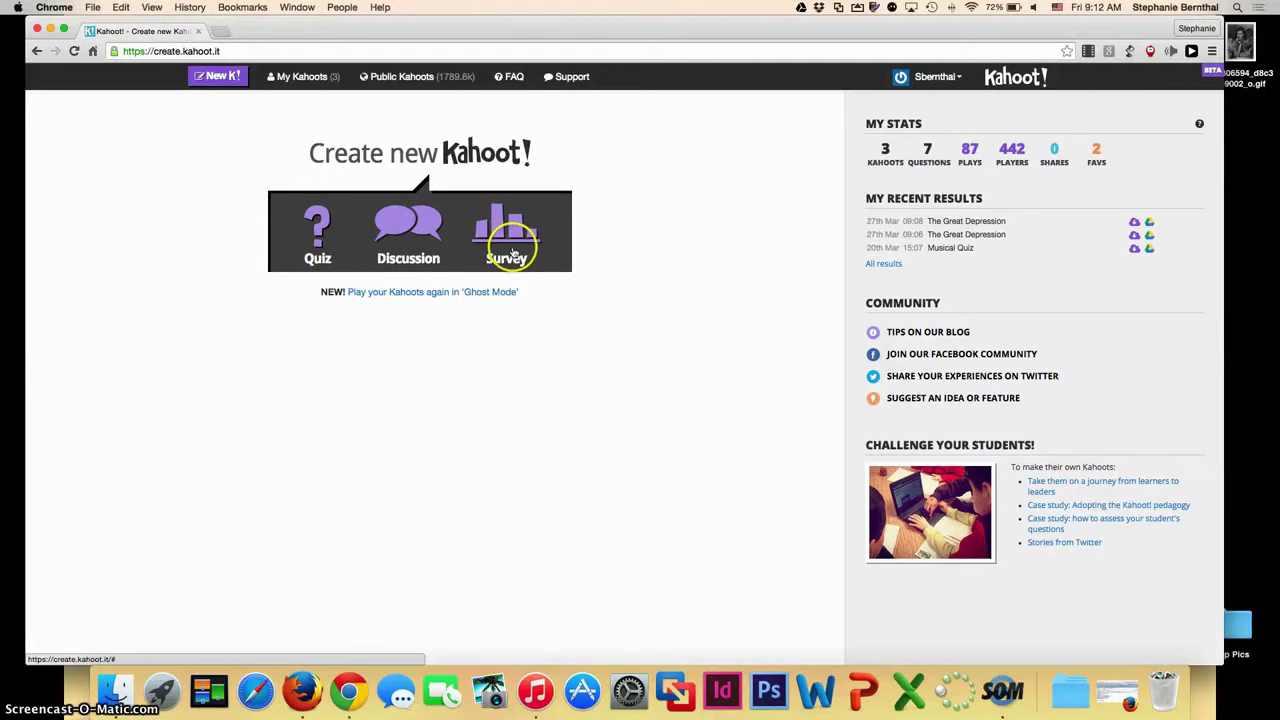
click(321, 224)
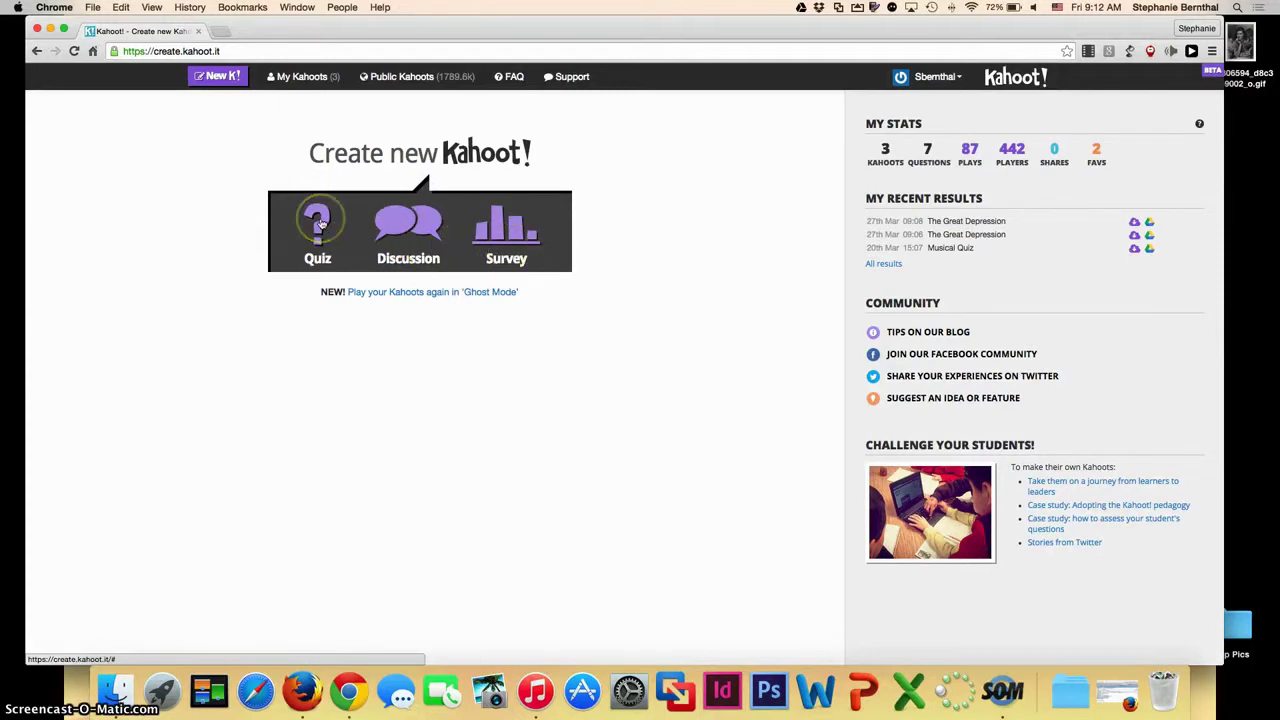
click(368, 293)
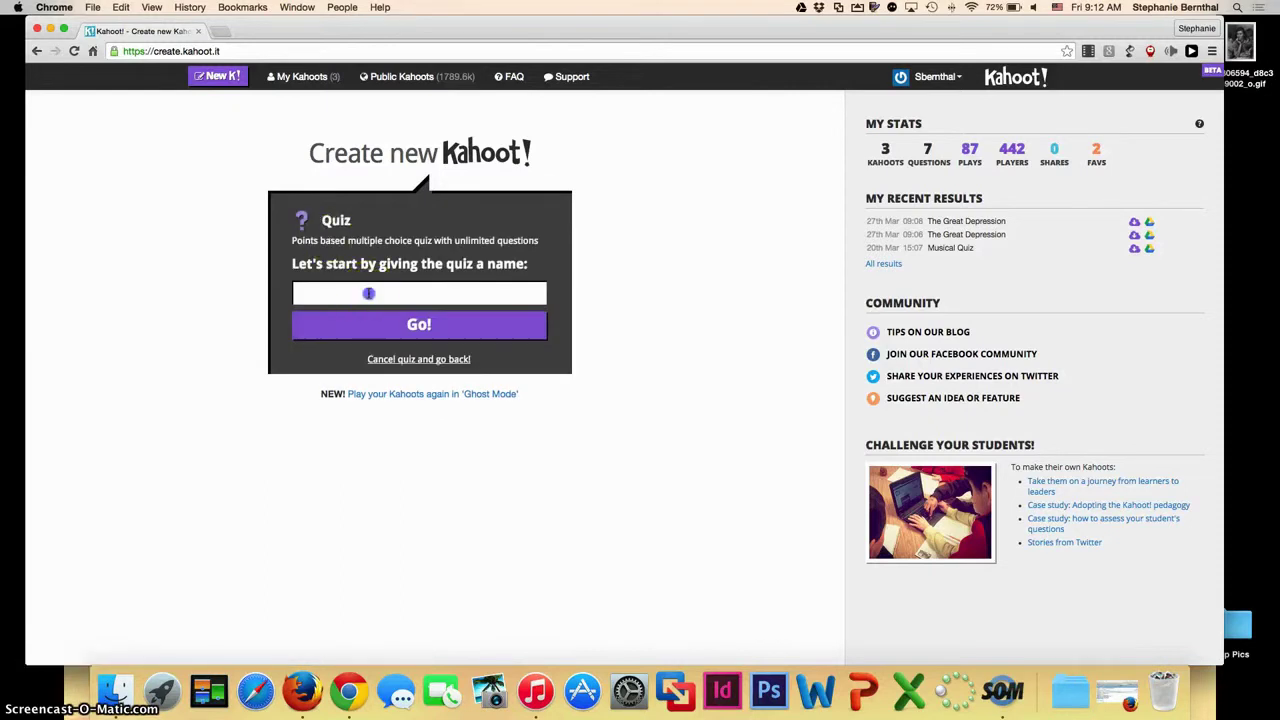
text(The g)
key(BackSpace)
text(Great Depression)
- Enter the question 'During which decade was The Great Depression?' and attach the desktop GIF image
click(381, 323)
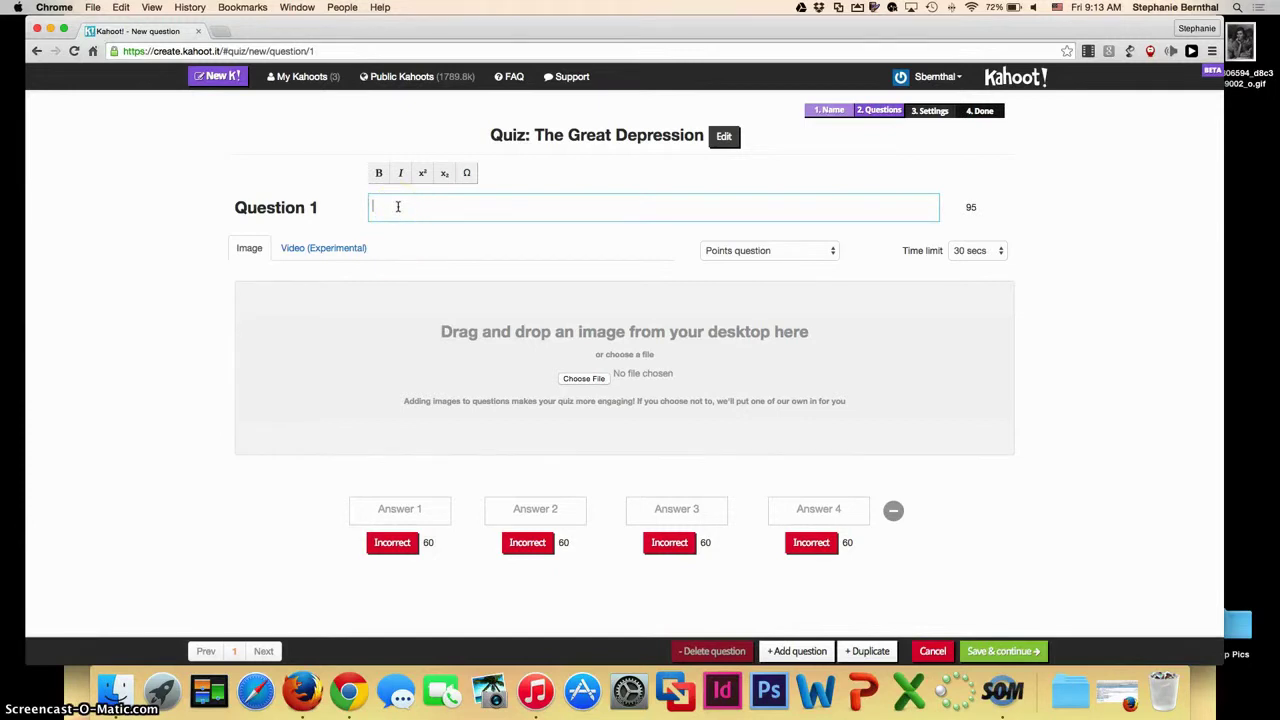
text(During which decade was)
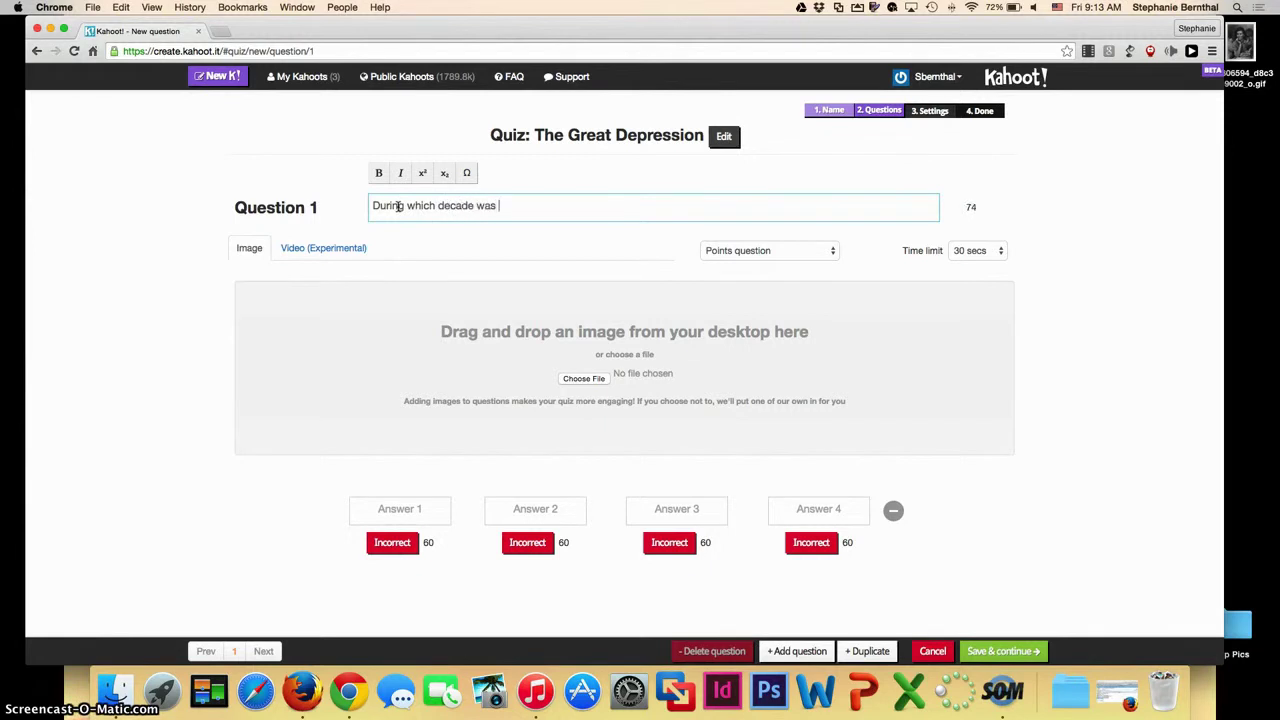
text( The Great Depression?)
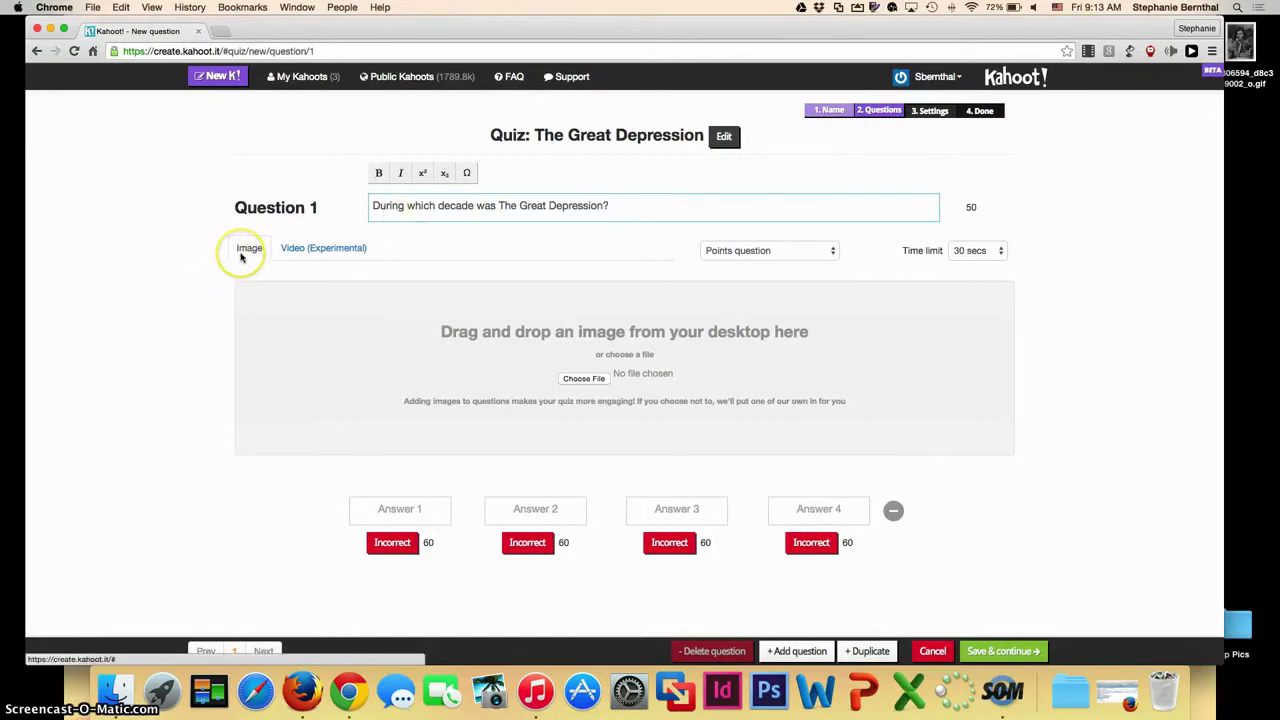
click(306, 257)
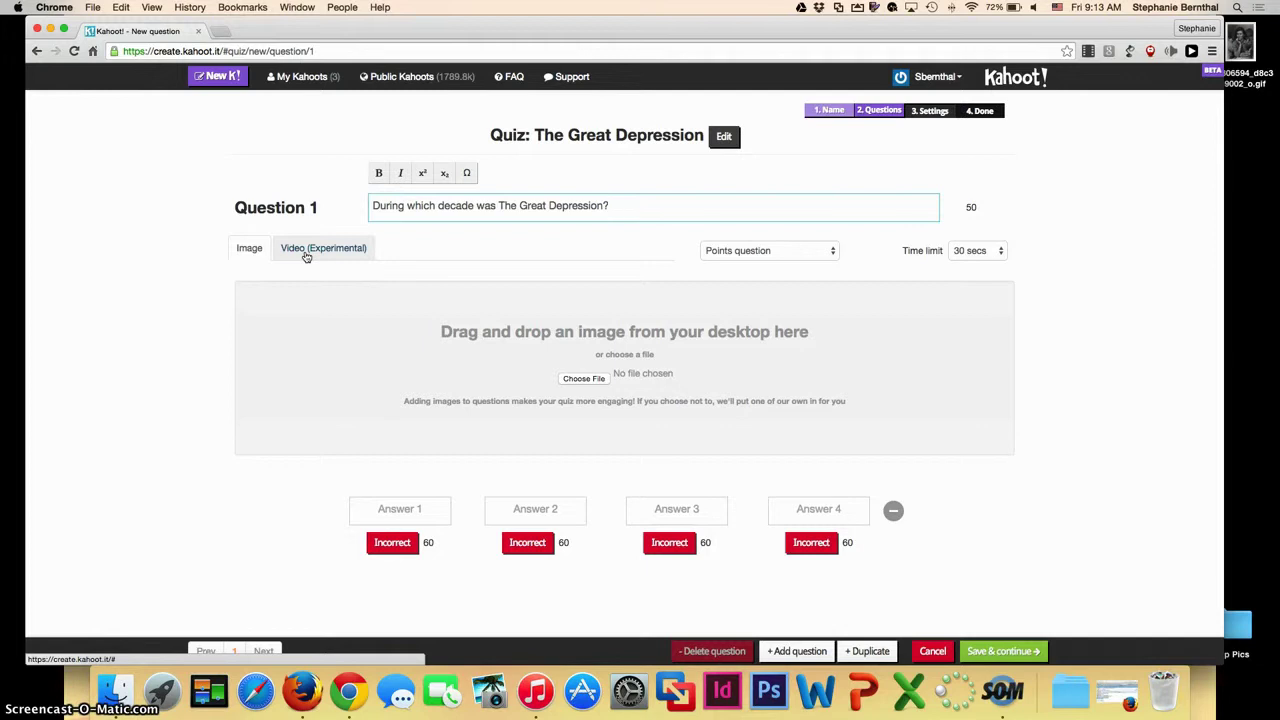
click(248, 257)
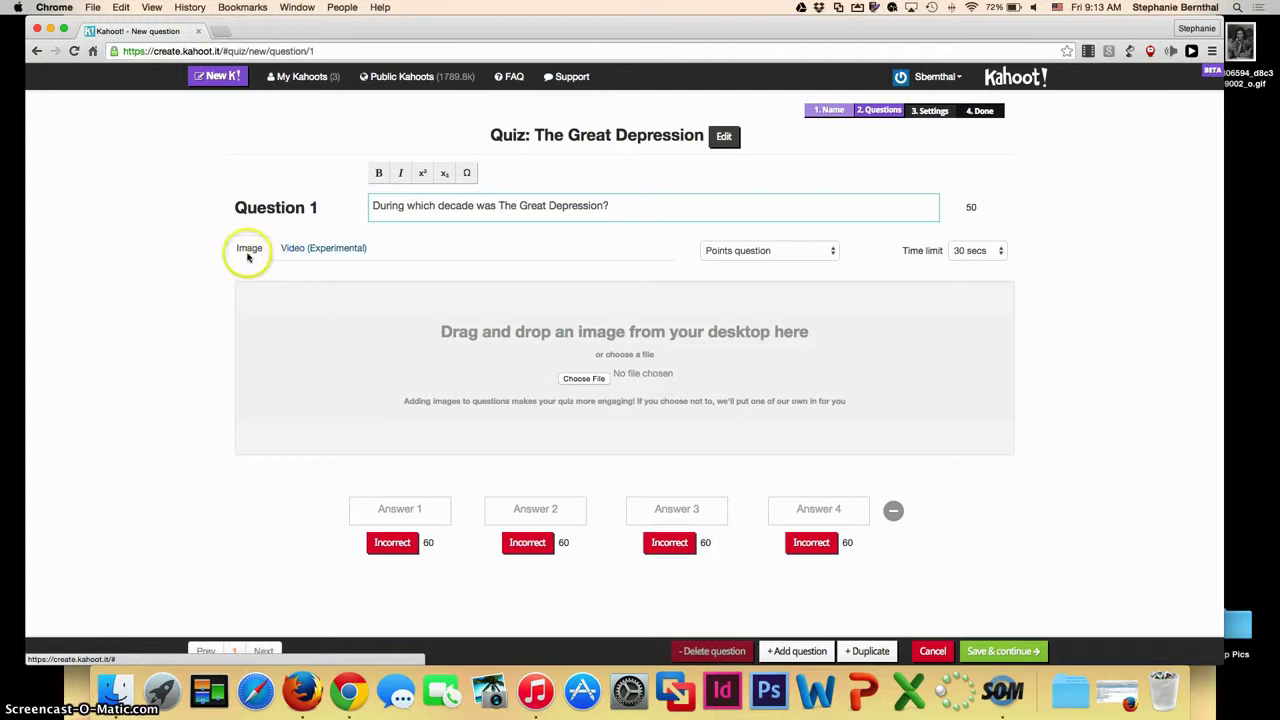
click(585, 378)
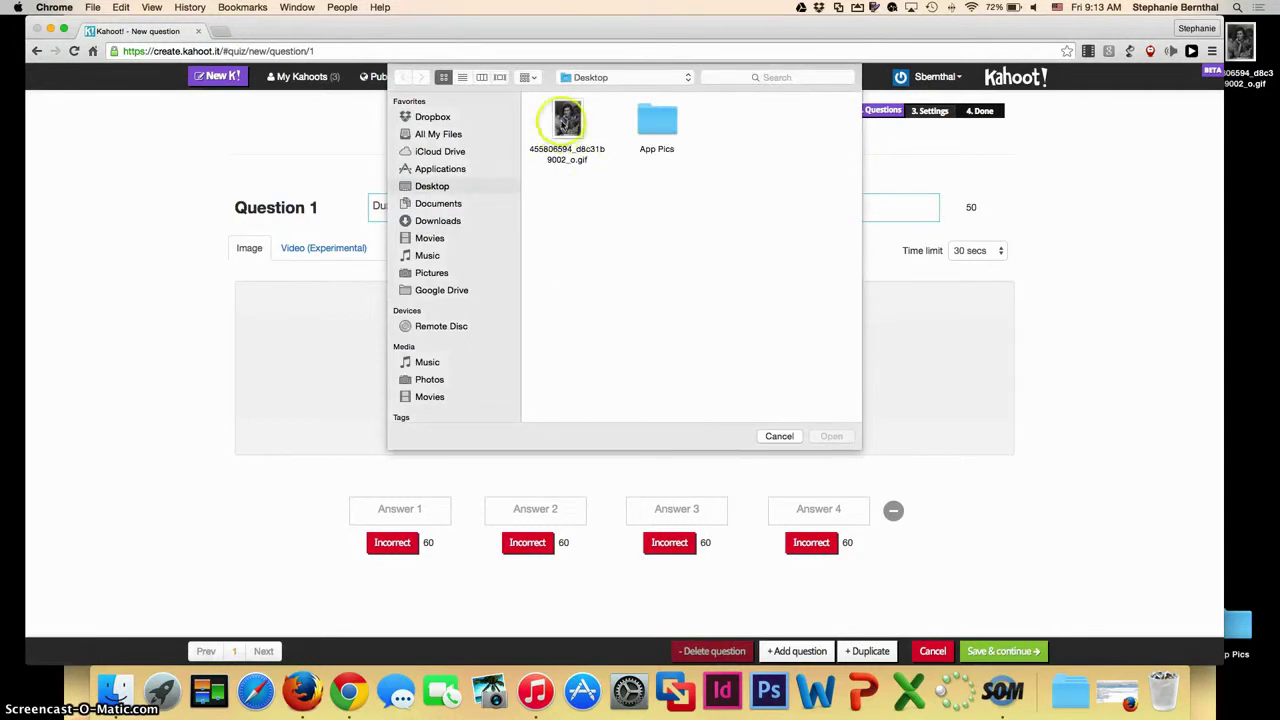
click(566, 120)
click(830, 436)
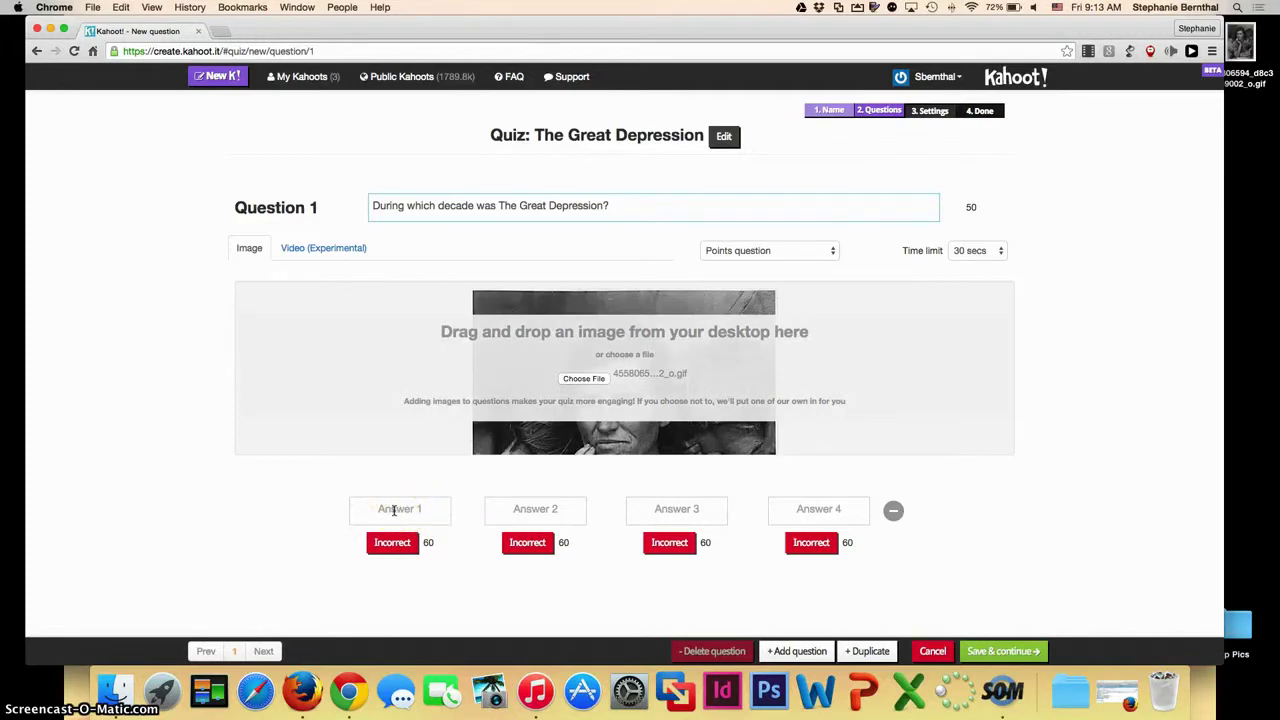
- Fill in answers 1920s, 1930s, 1950s and 1960s, marking 1930s as correct
click(395, 510)
text(1920s)
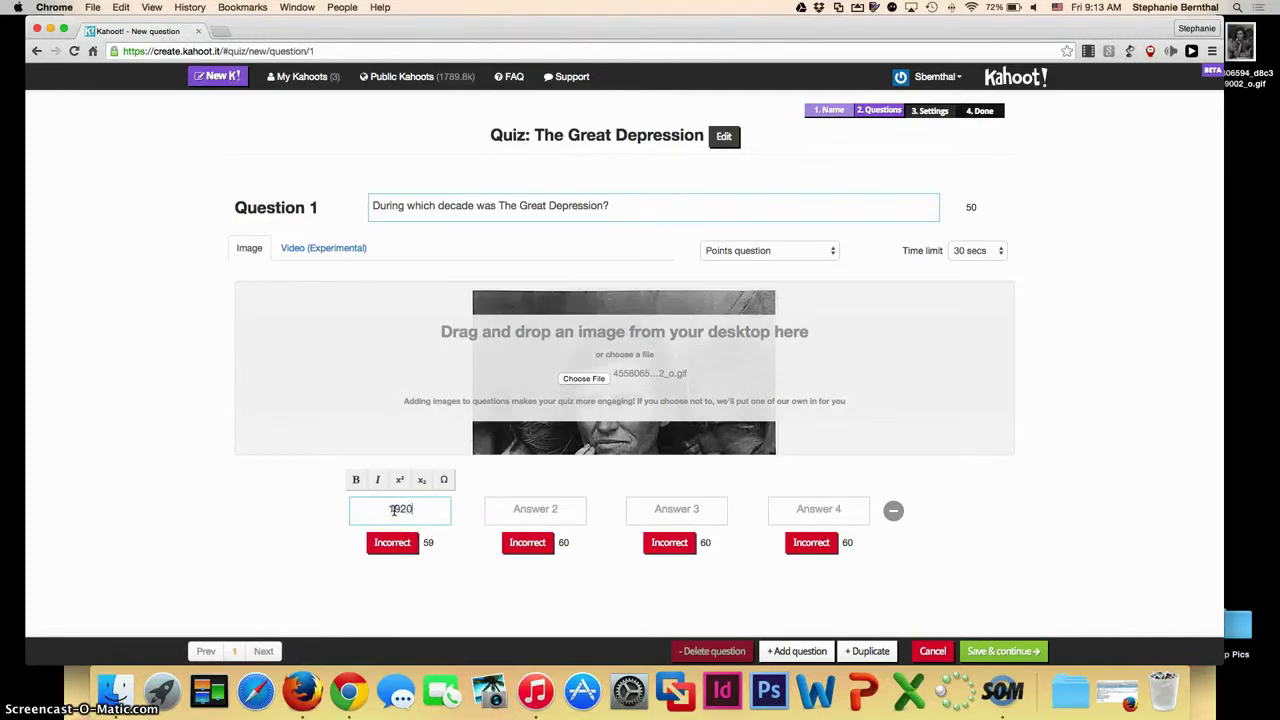
key(Tab)
text(1930s)
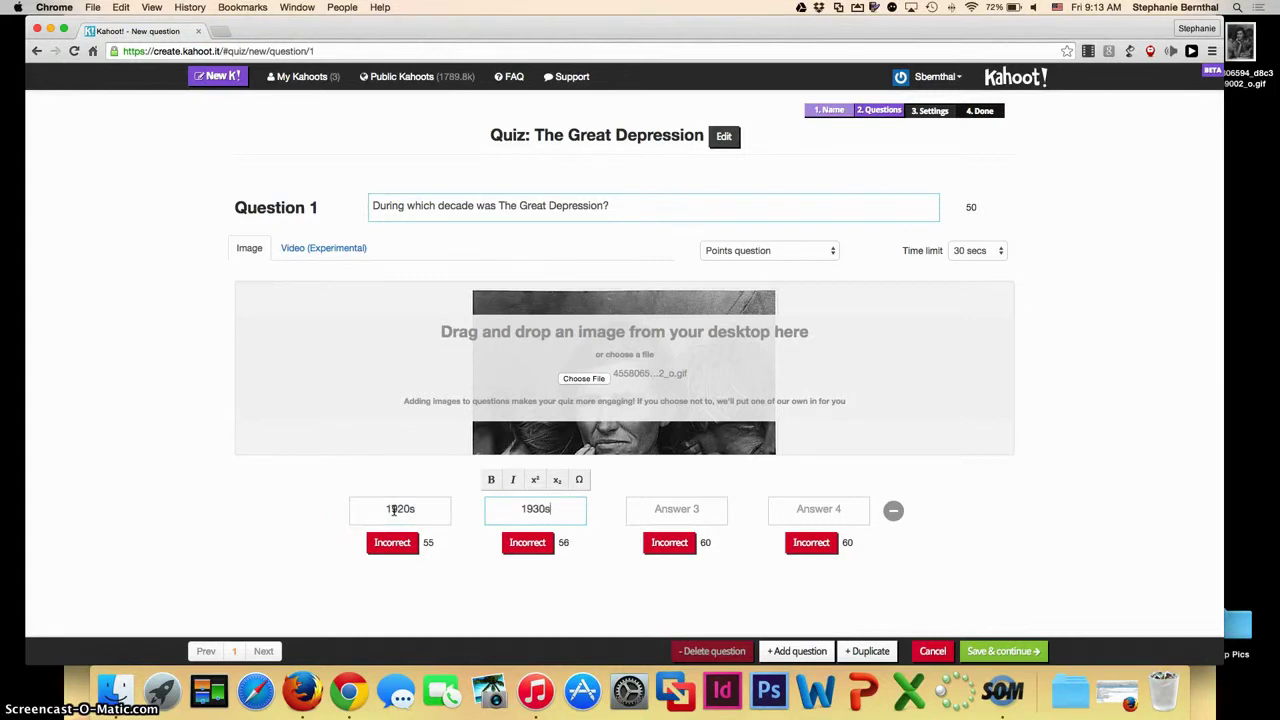
key(Tab)
text(1950s)
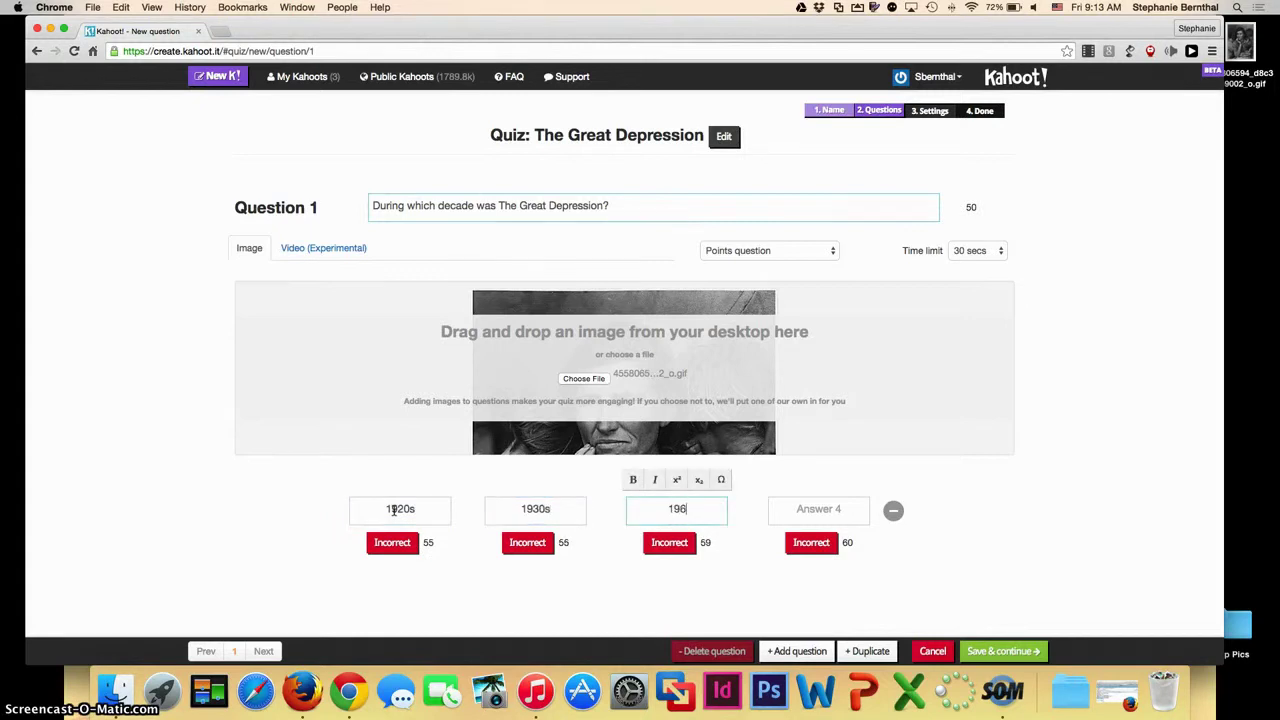
key(Tab)
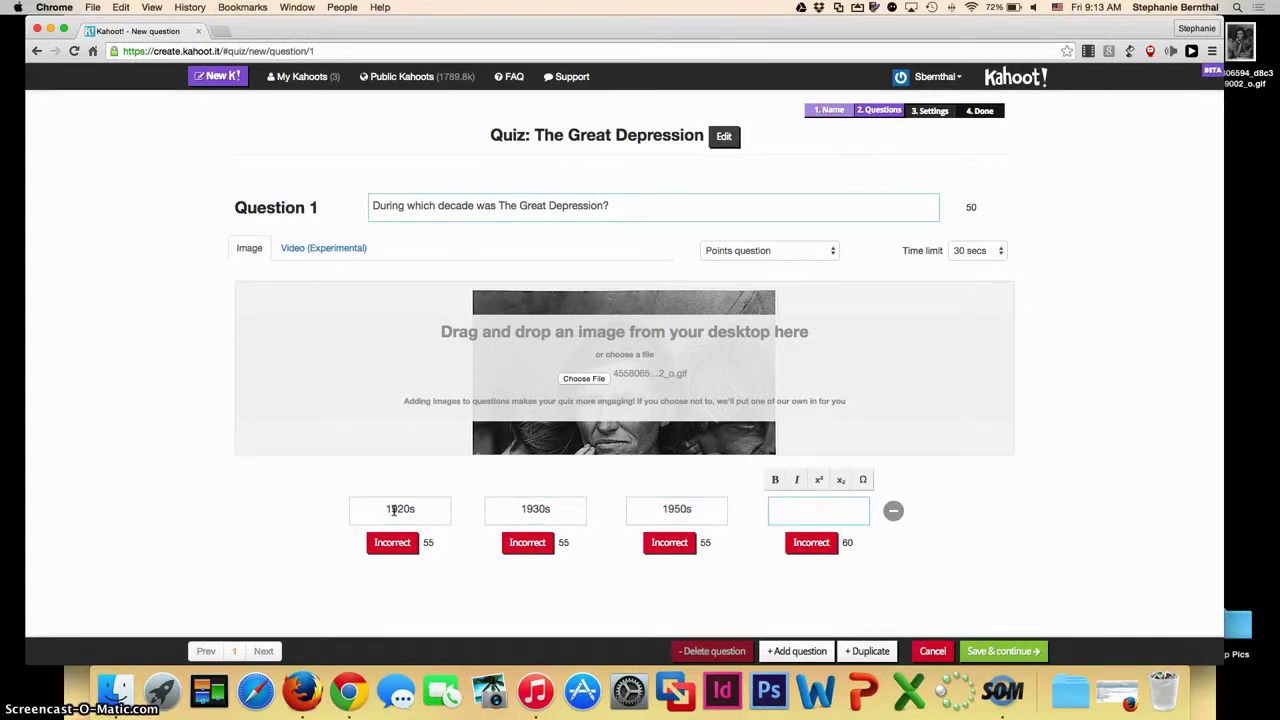
text(1960s)
click(393, 535)
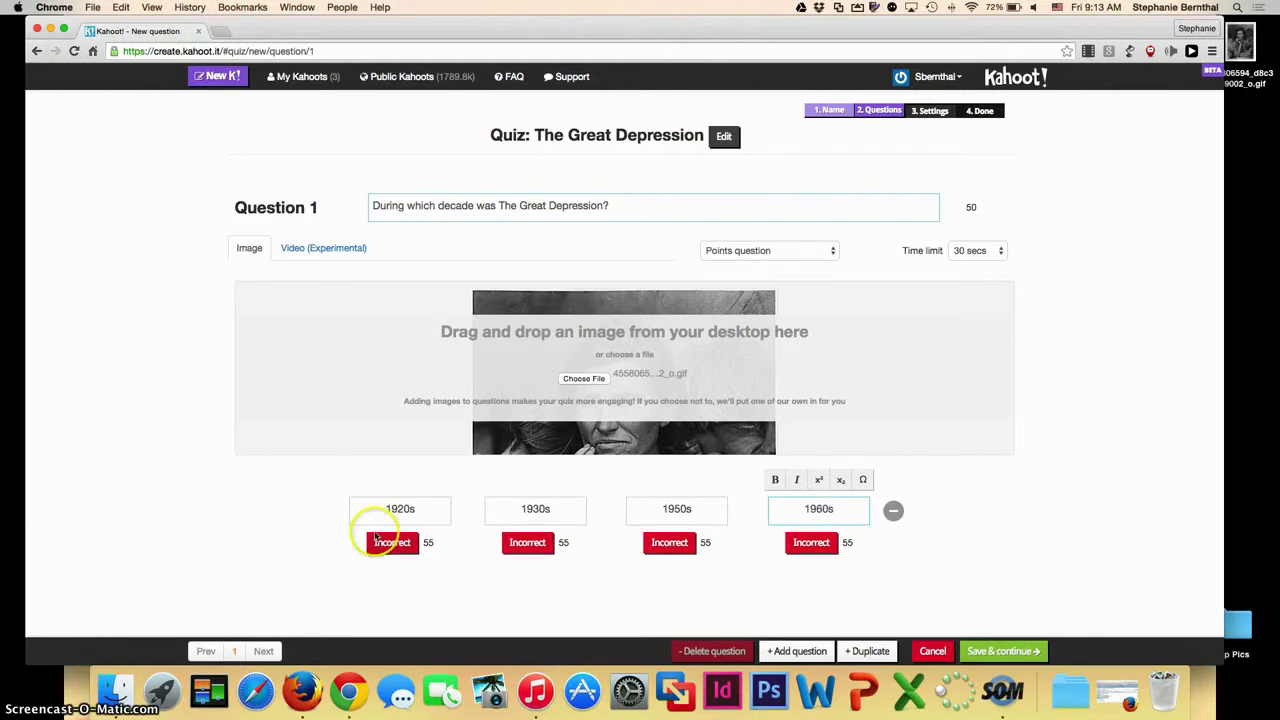
click(528, 545)
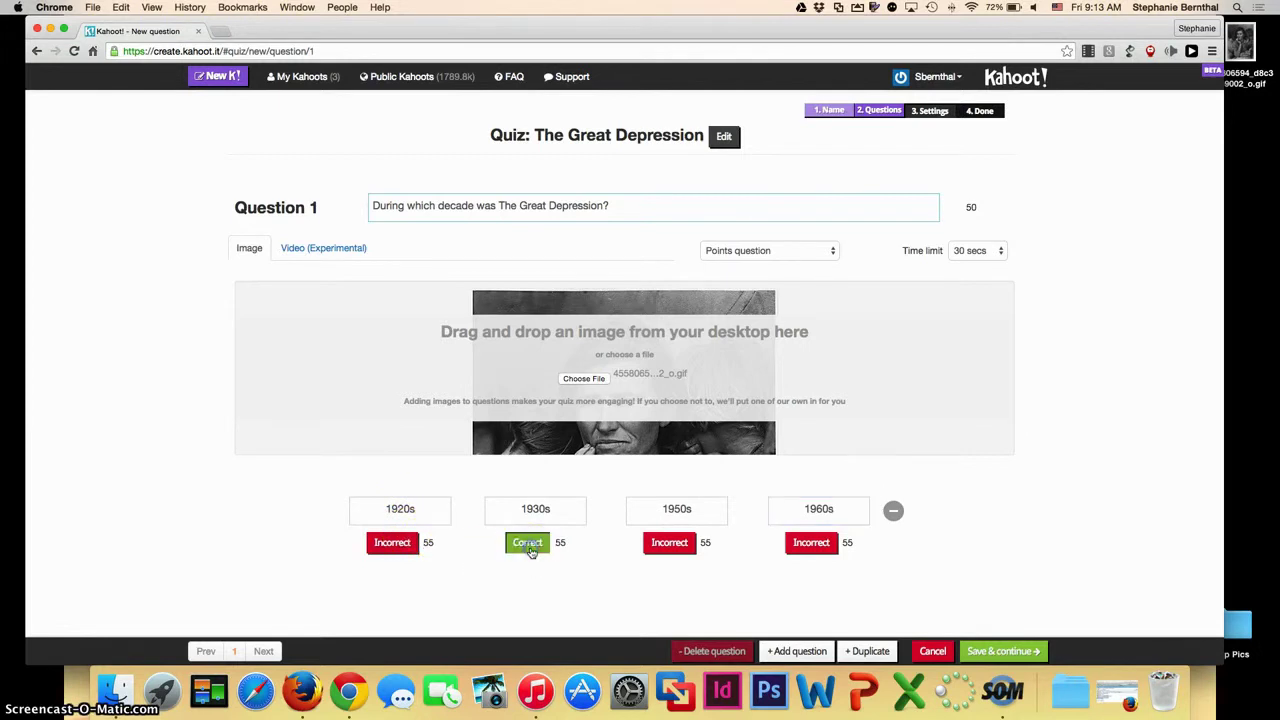
click(580, 579)
click(766, 251)
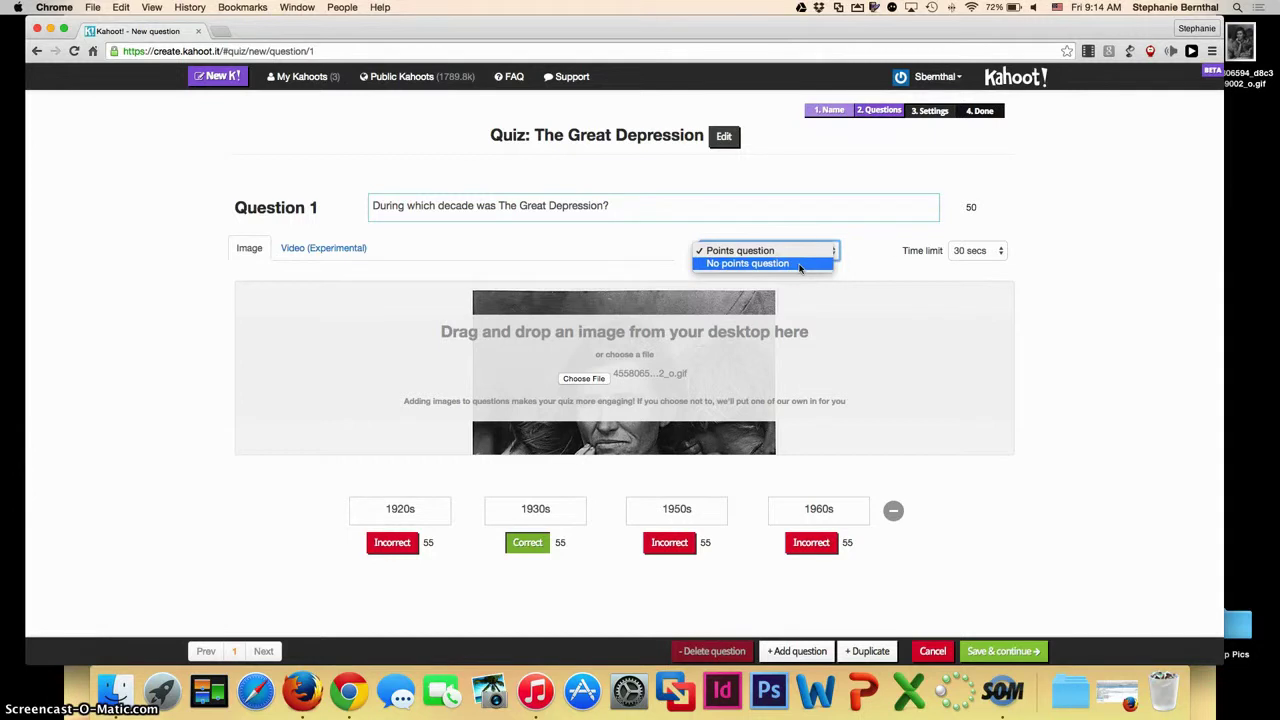
click(978, 251)
click(982, 254)
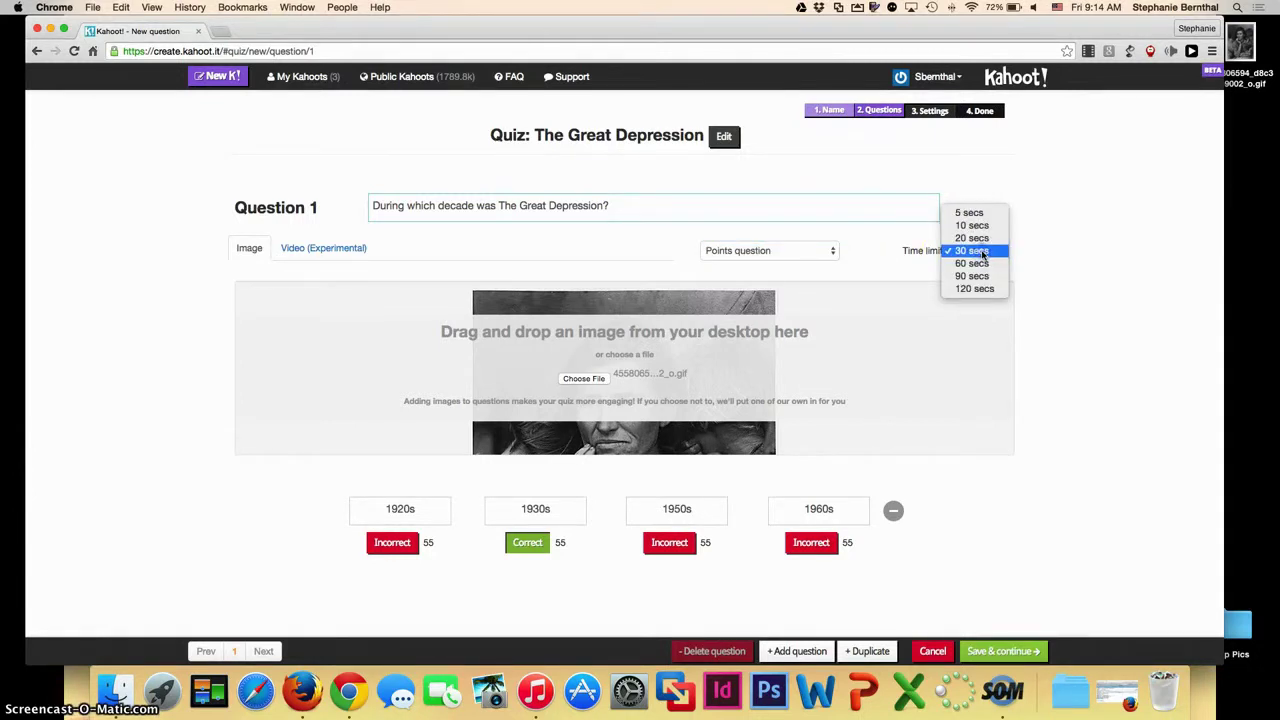
click(982, 254)
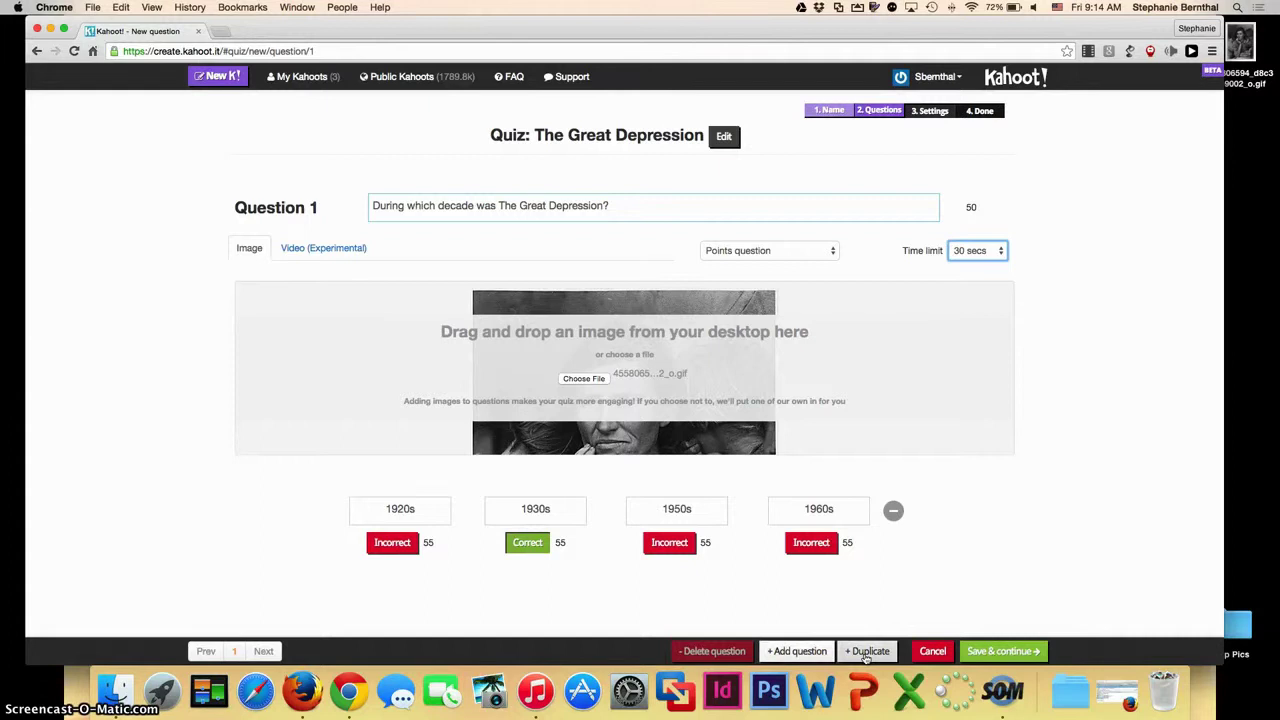
click(712, 651)
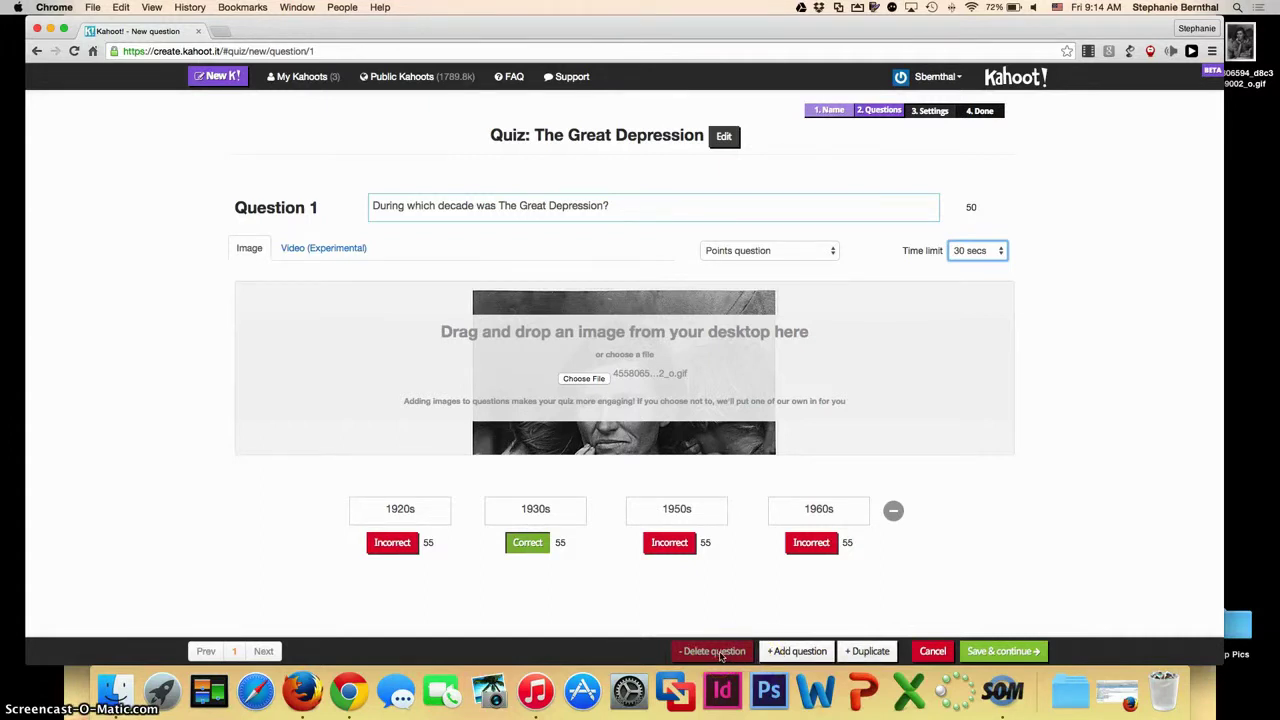
click(770, 651)
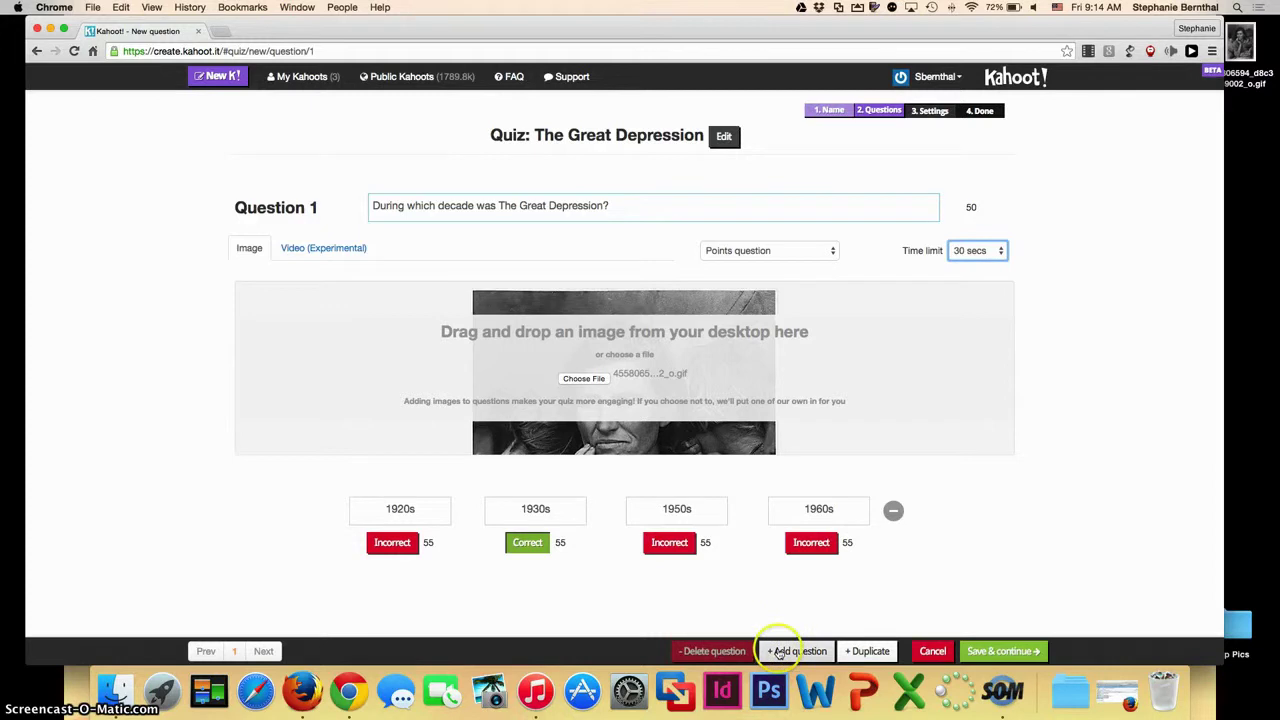
click(993, 653)
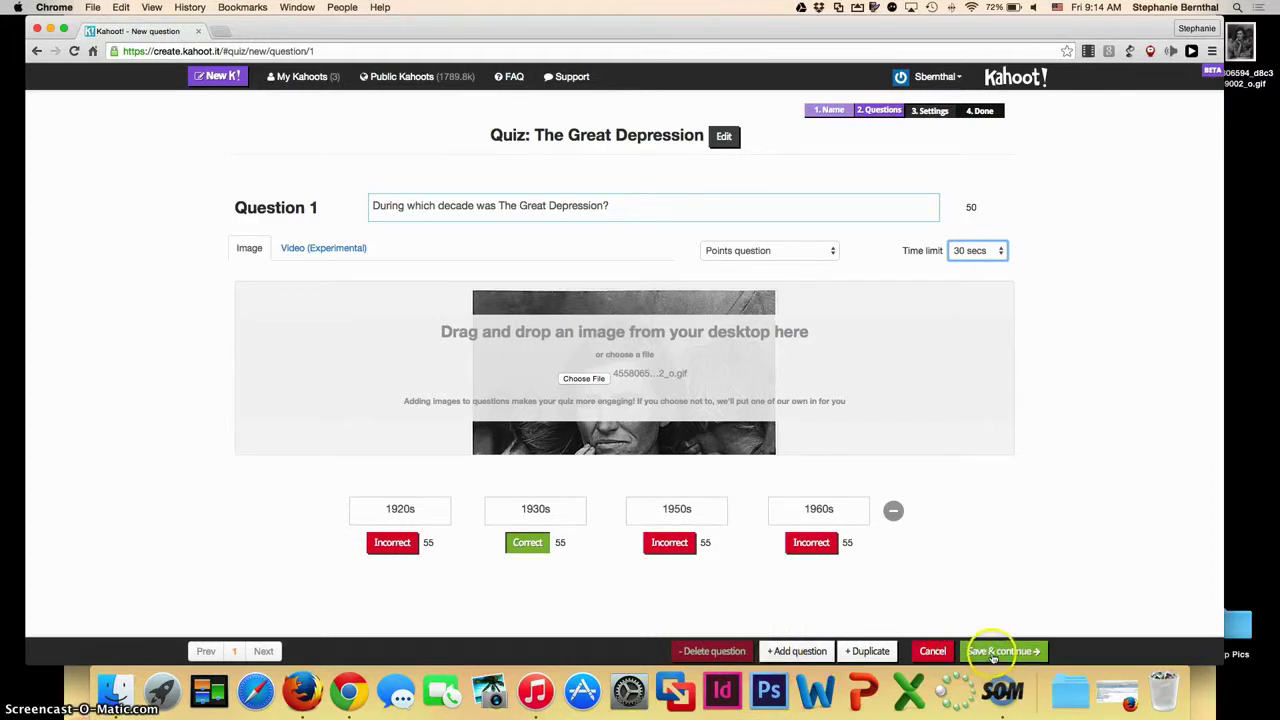
- Save the question, keep privacy on Public, select School as primary audience, and save the settings
click(988, 655)
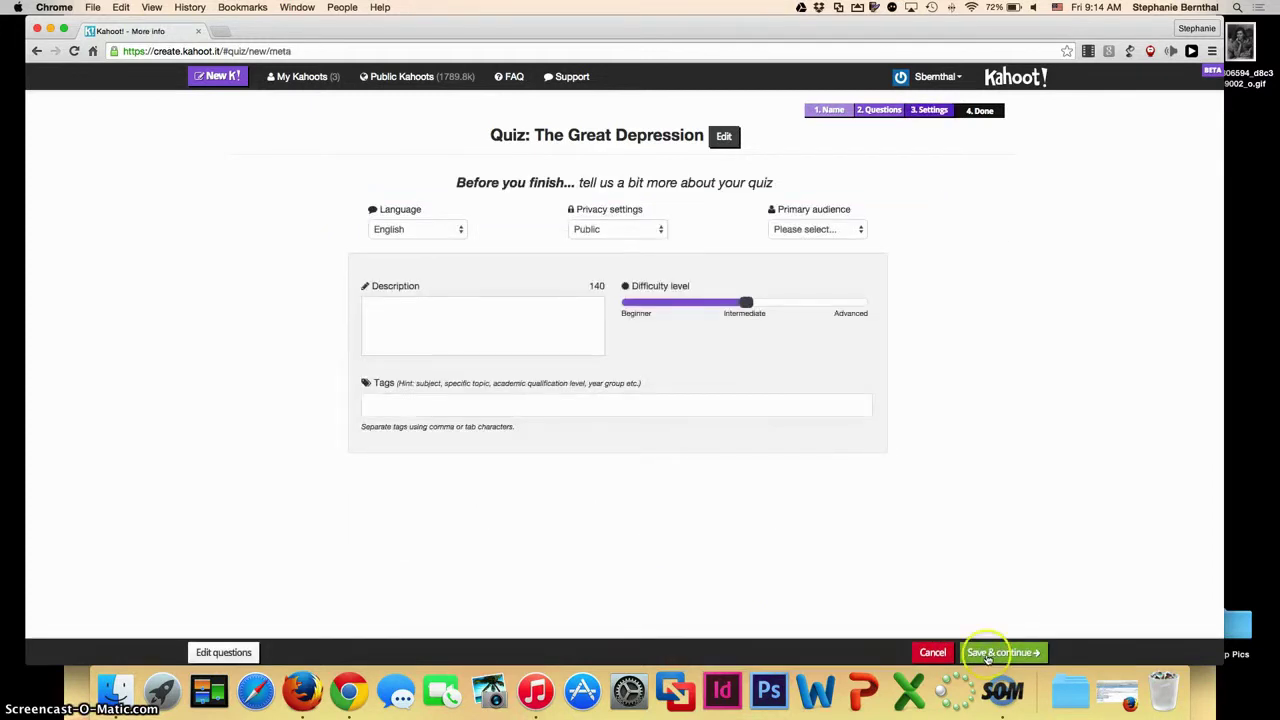
click(643, 233)
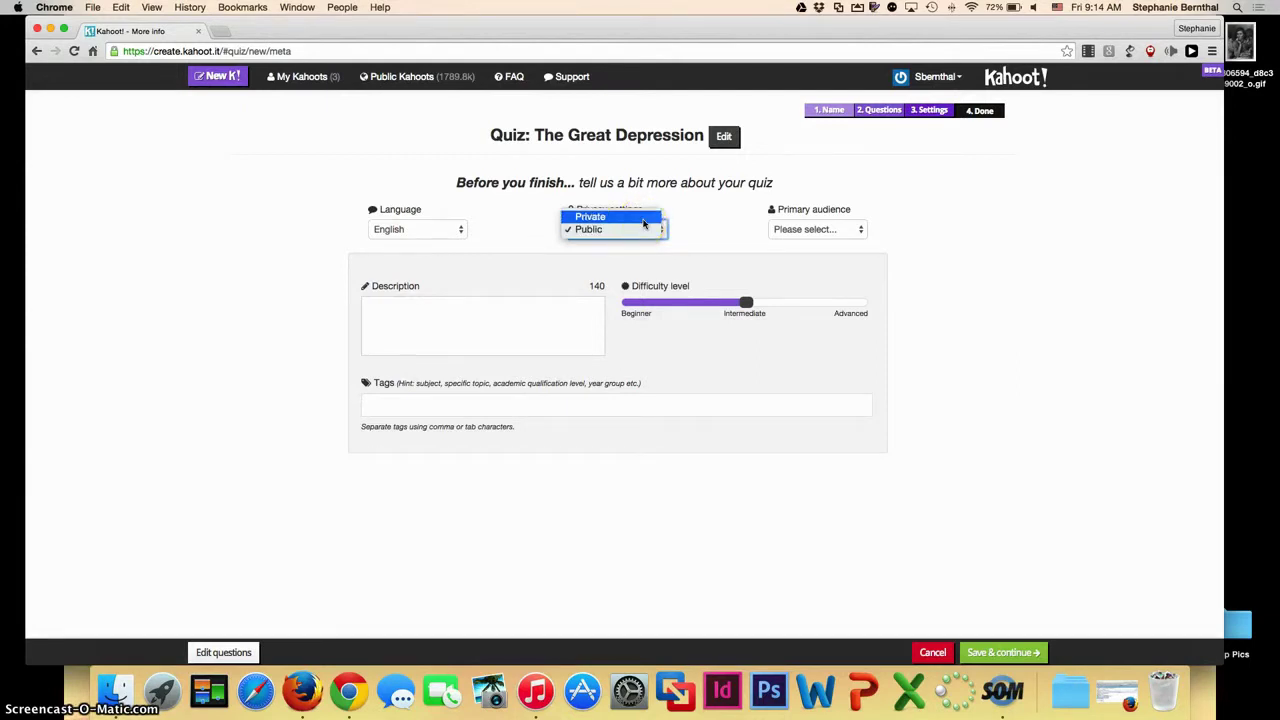
click(674, 220)
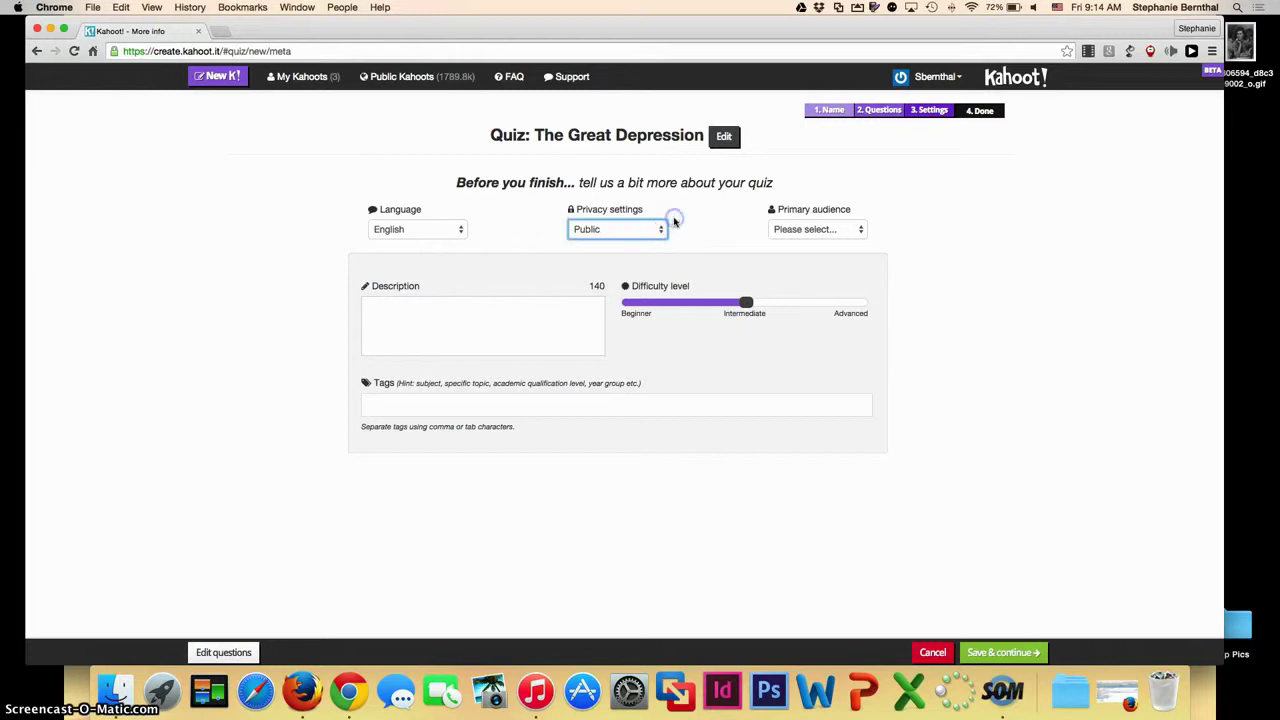
click(642, 233)
click(1027, 656)
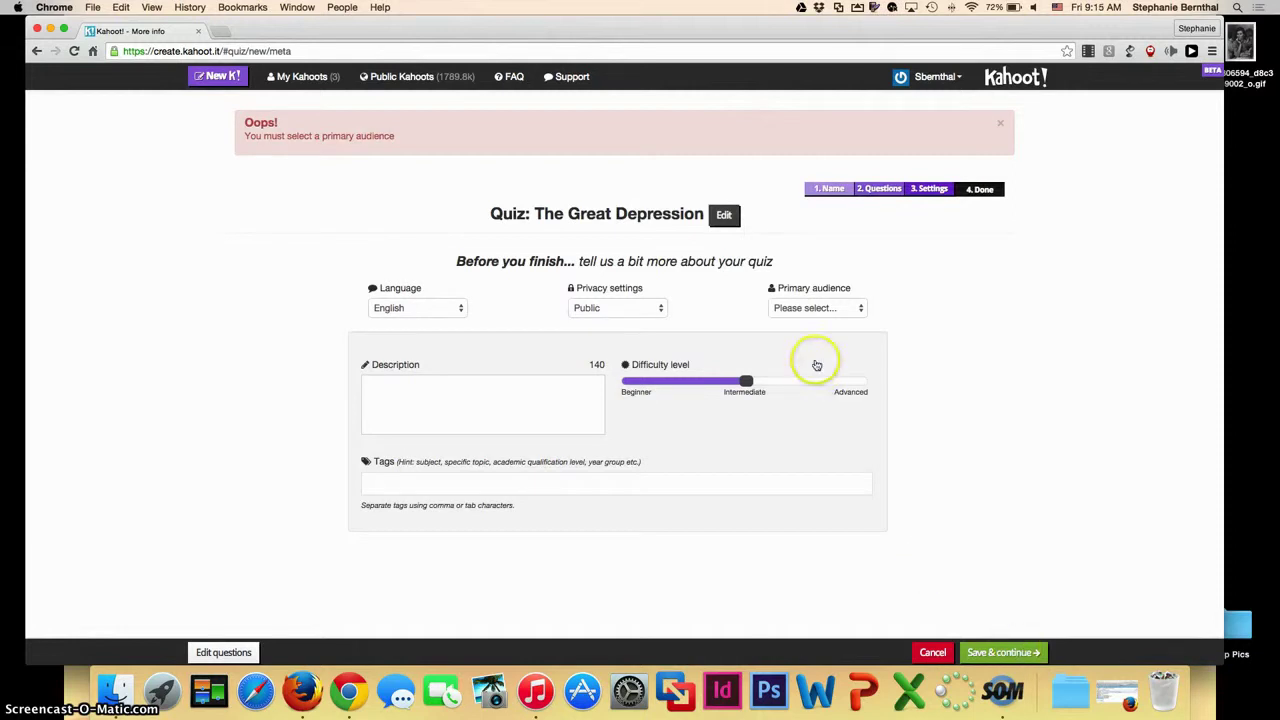
click(815, 308)
key(Return)
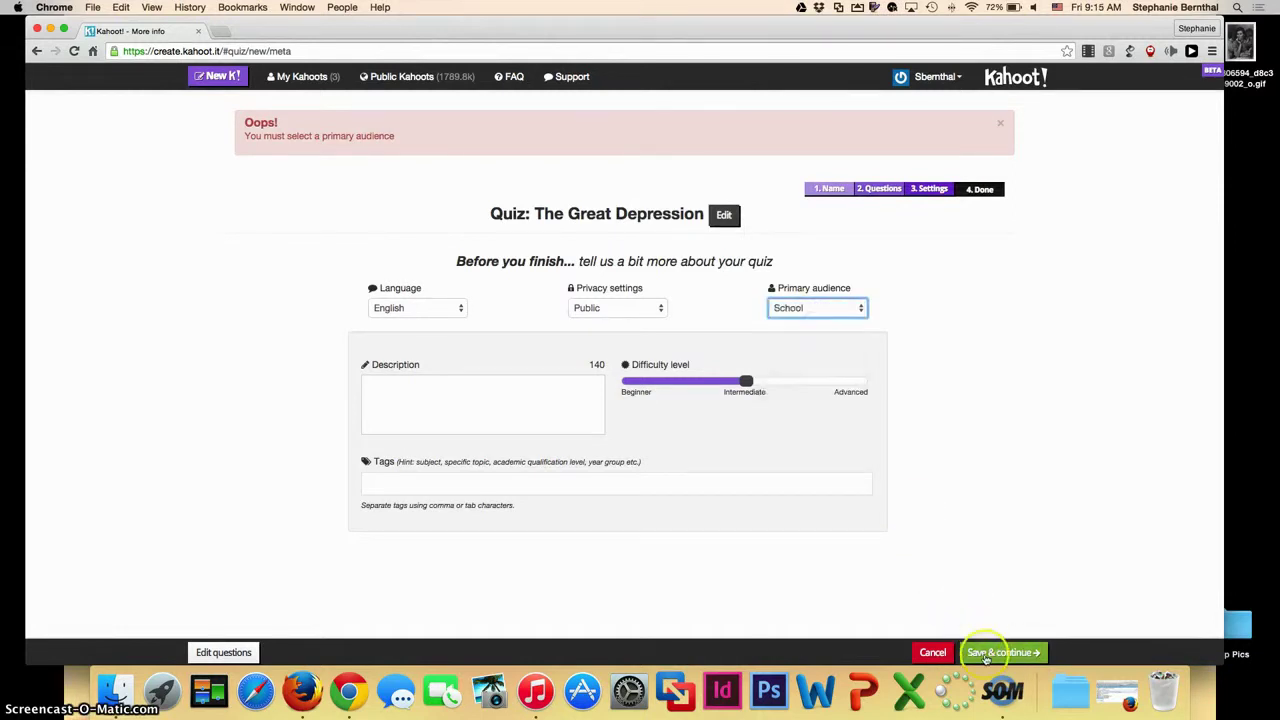
click(988, 652)
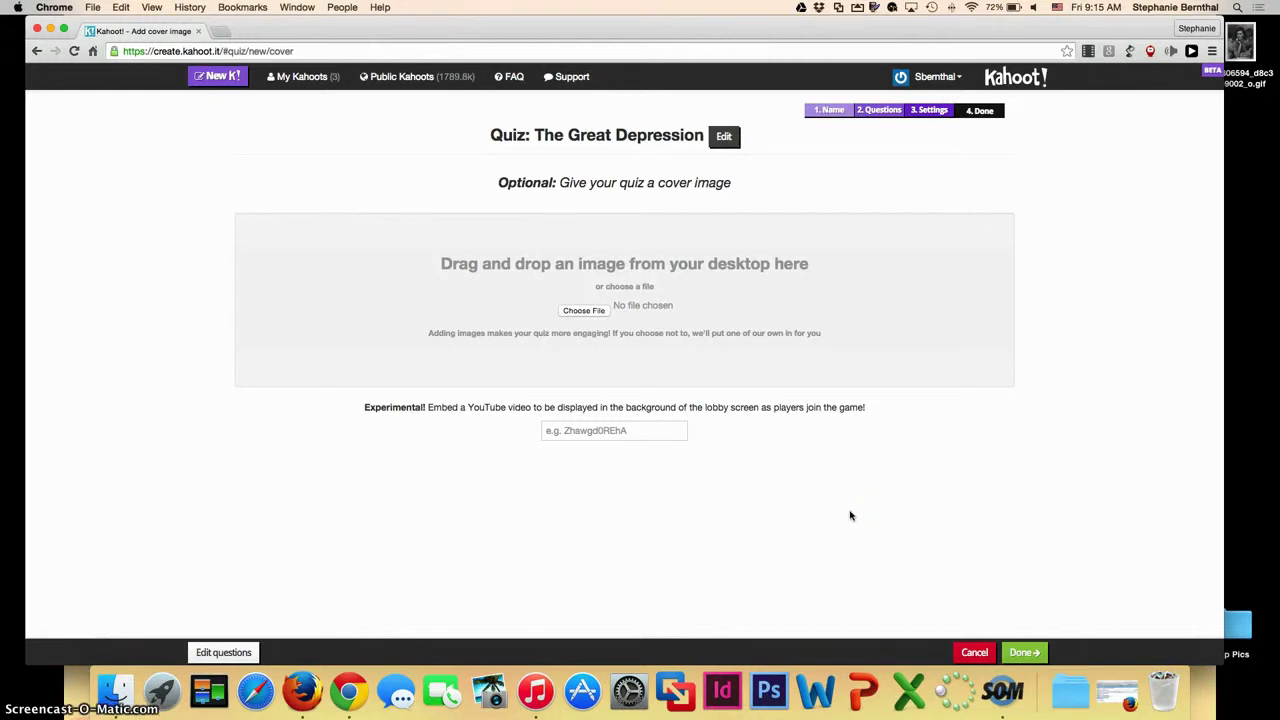
- Skip adding a cover image and click Done to finish the quiz
click(850, 515)
click(1028, 656)
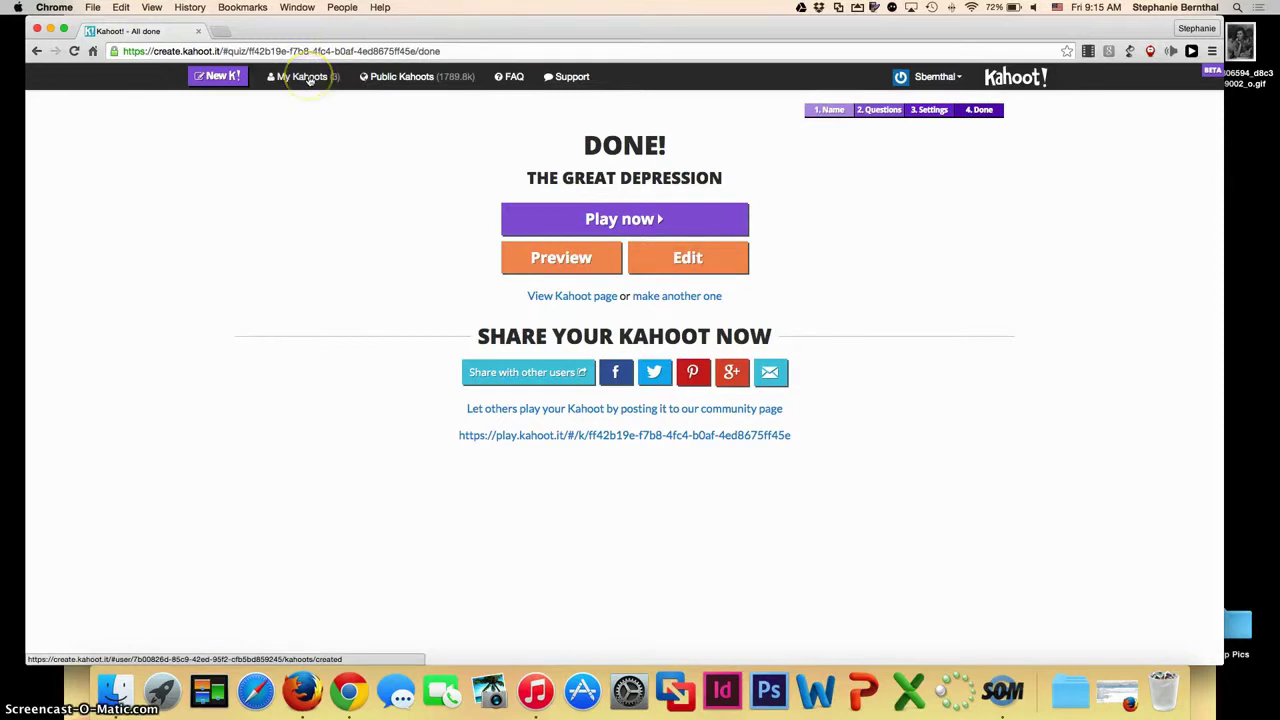
- Play The Great Depression from My Kahoots and expand the launch page's Advanced options
click(310, 80)
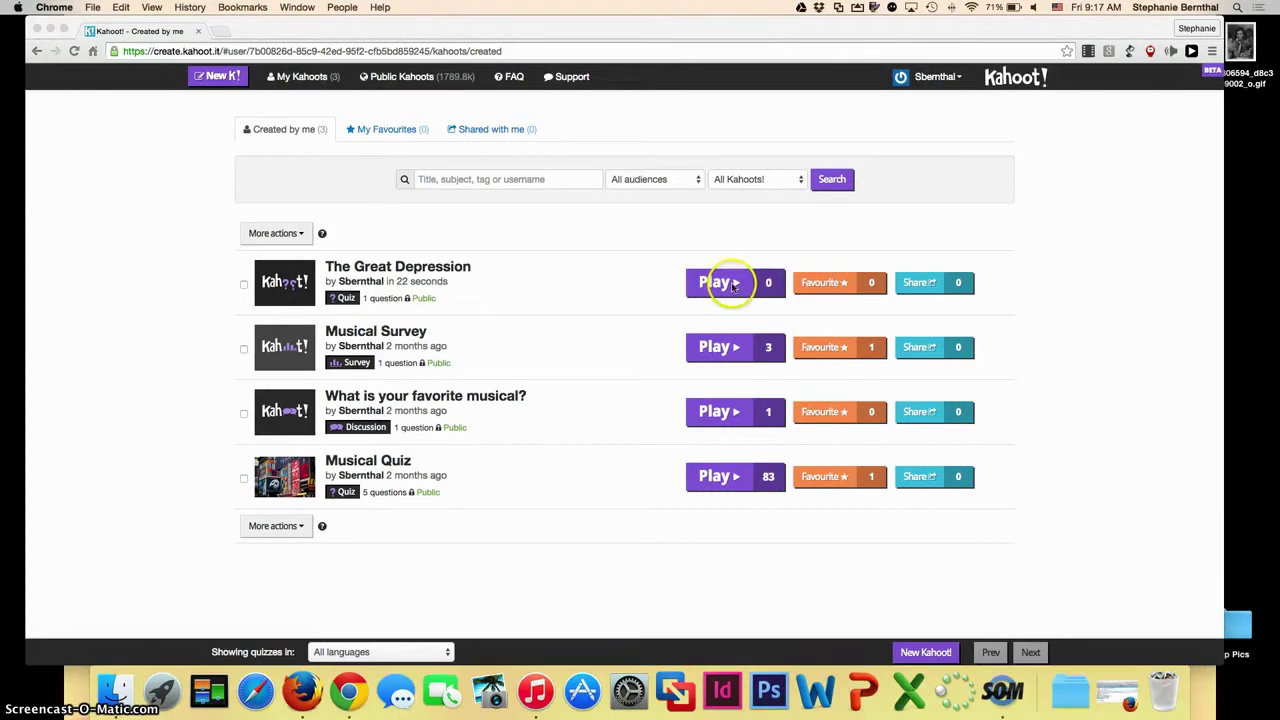
click(732, 285)
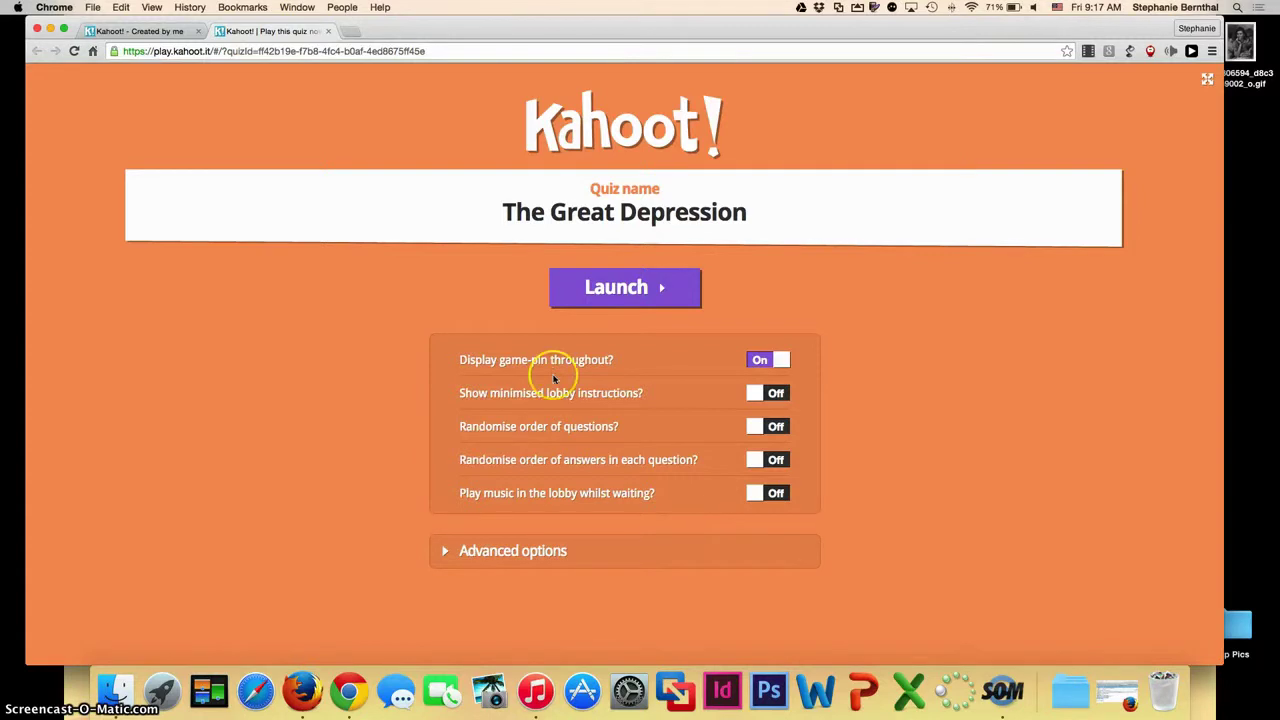
click(533, 551)
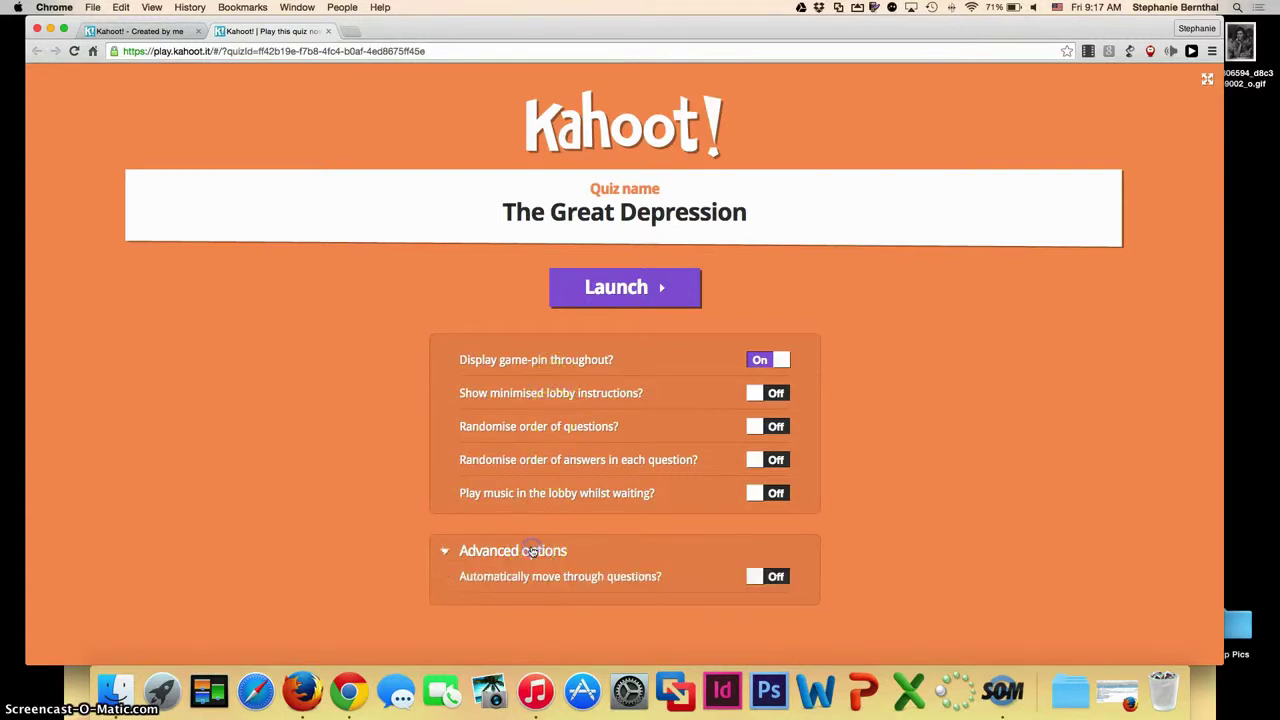
scroll(533, 551, down, 1)
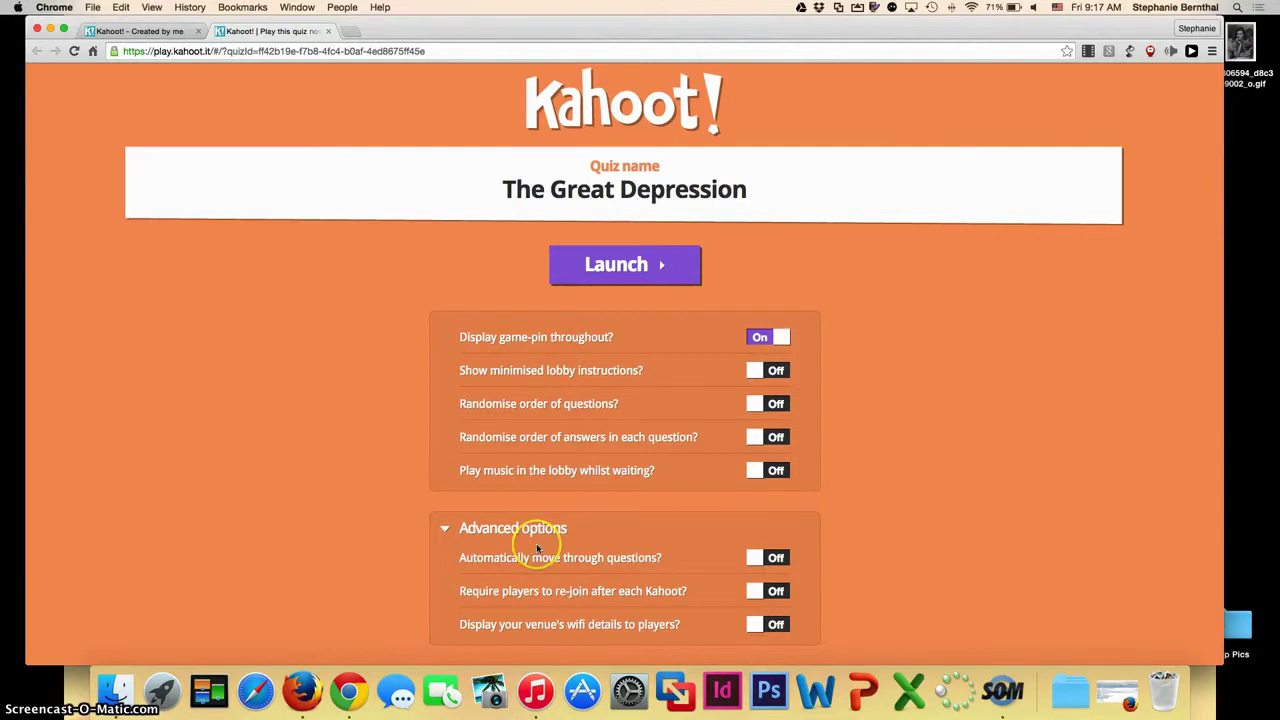
- Launch the game and wait in the lobby until one player joins with pin 202959
click(601, 274)
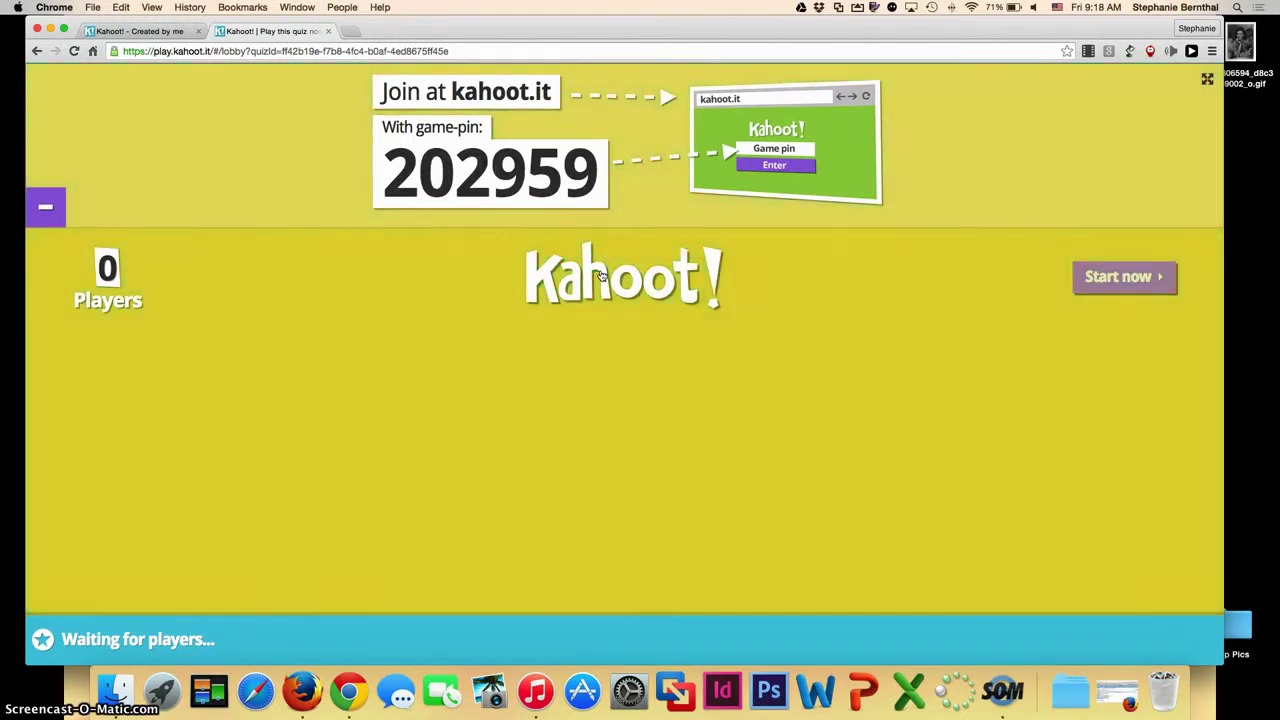
click(615, 289)
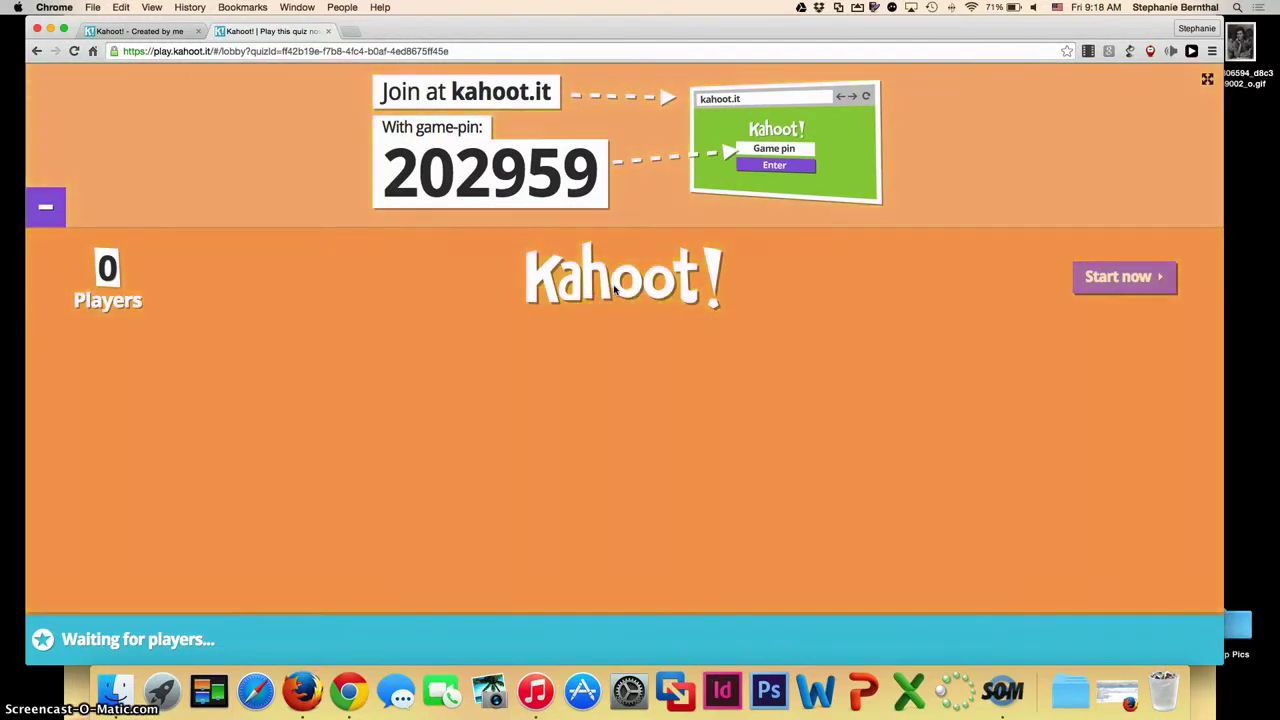
click(604, 297)
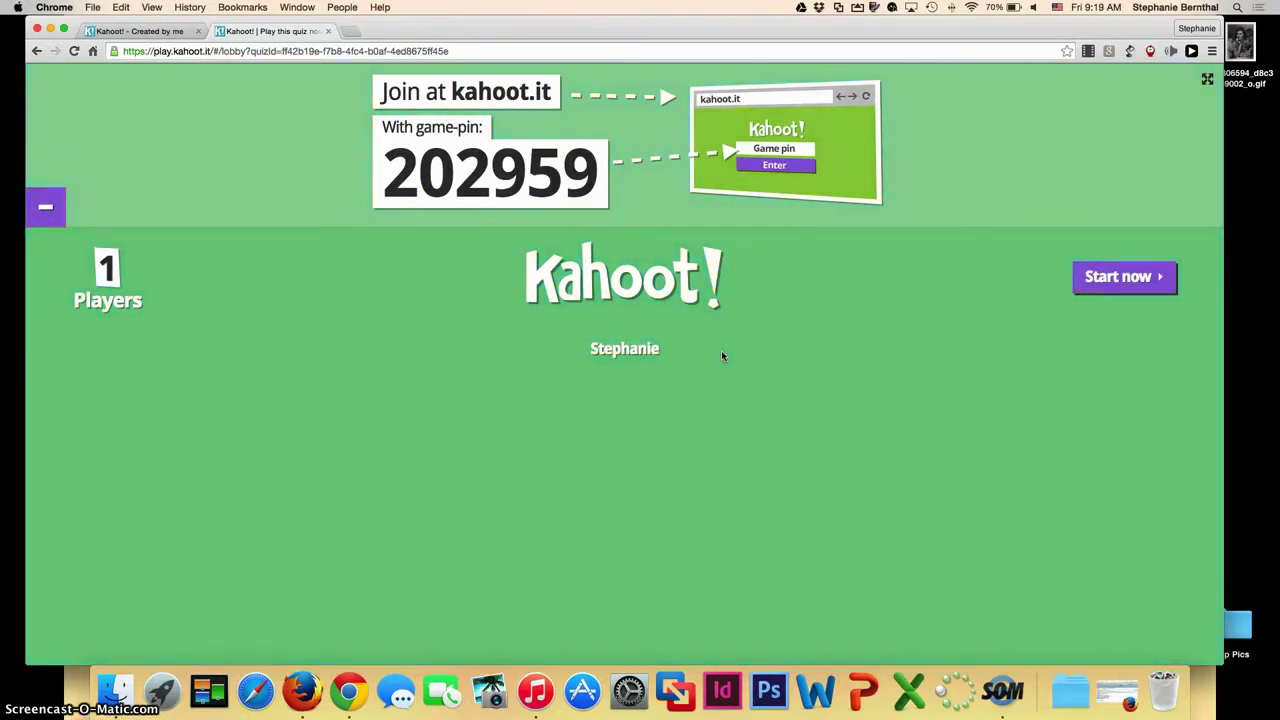
- Start the game, run Question 1, and advance to the scoreboard showing 683 points
click(1101, 284)
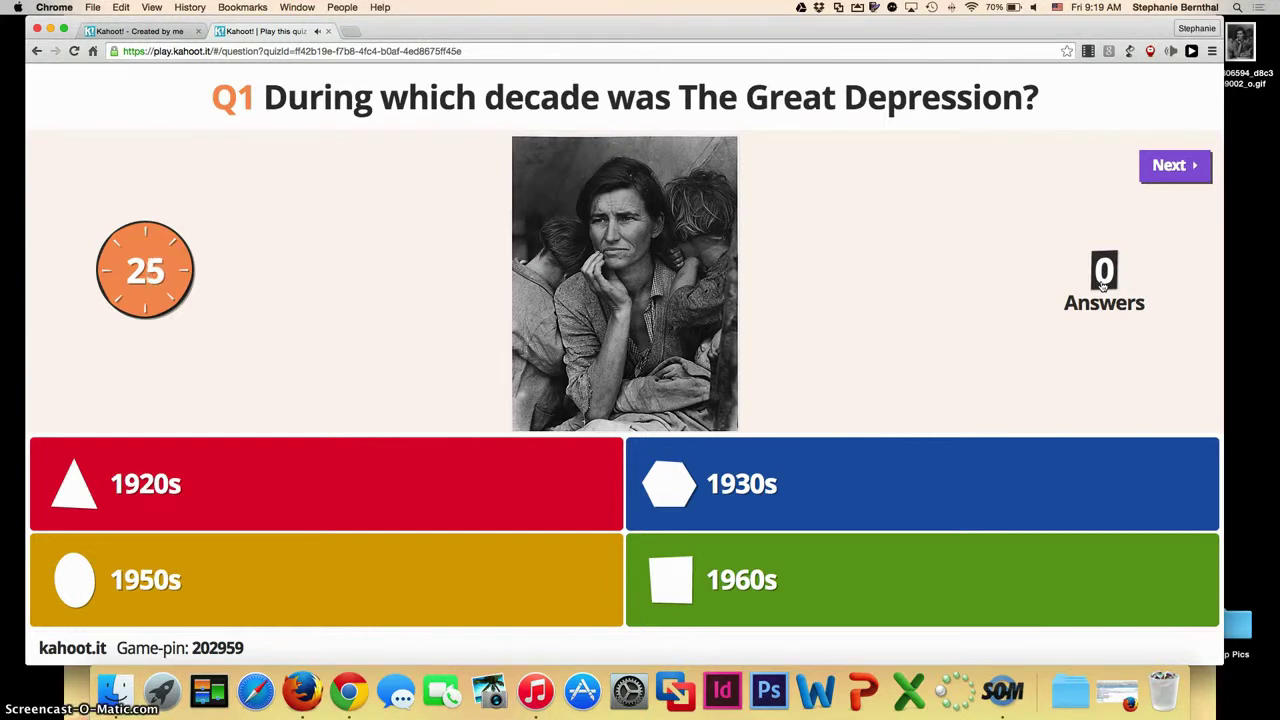
click(463, 291)
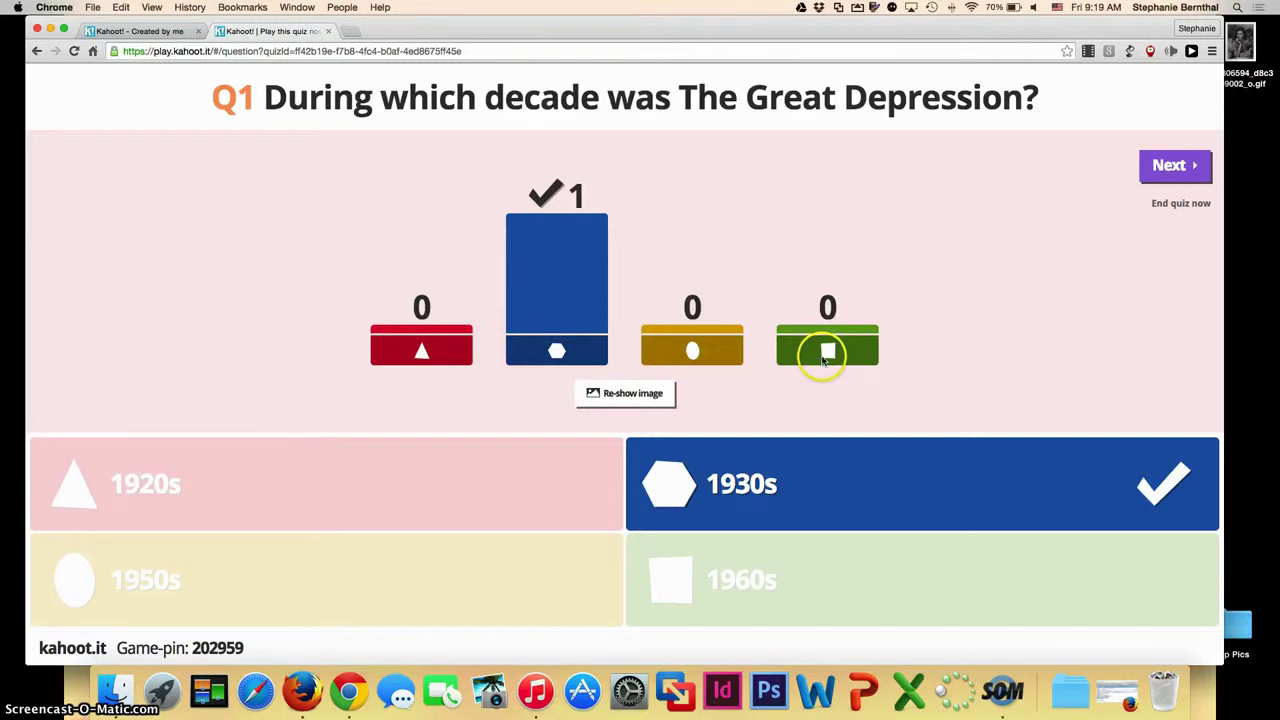
click(1175, 178)
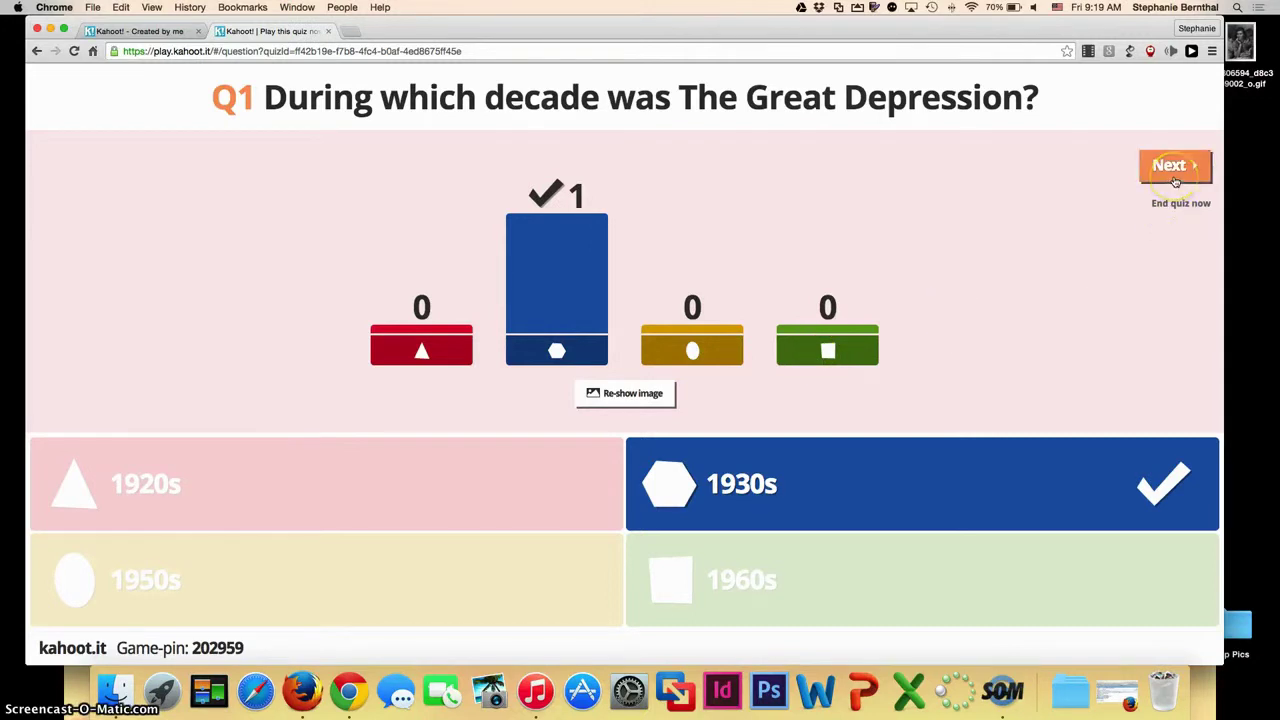
click(1160, 208)
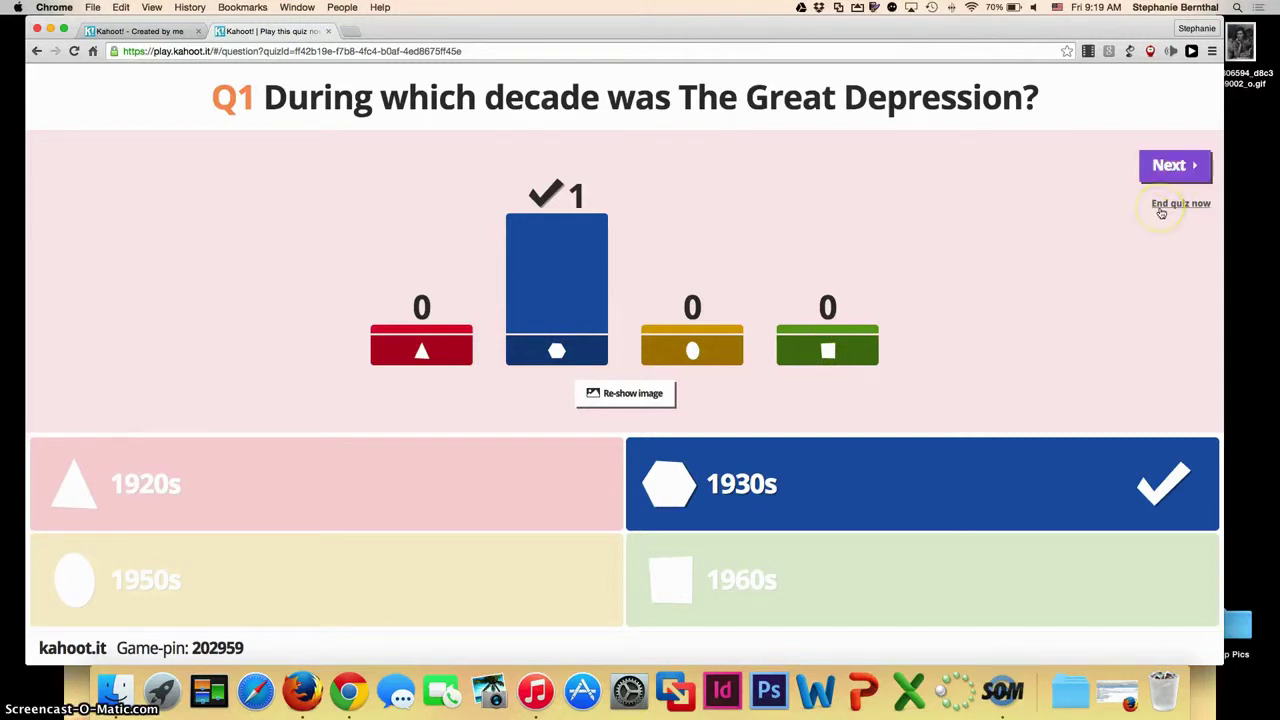
click(1172, 168)
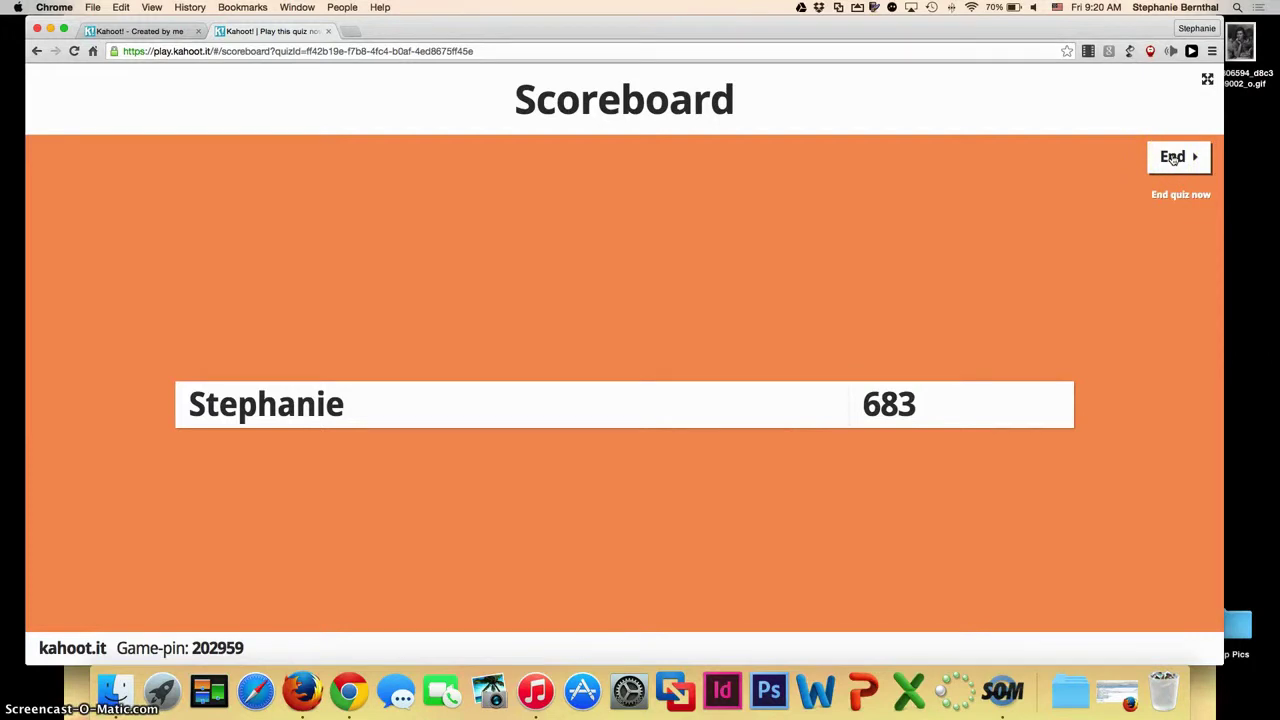
- End the game, skip feedback to final results, and download the .xls results file
click(1172, 158)
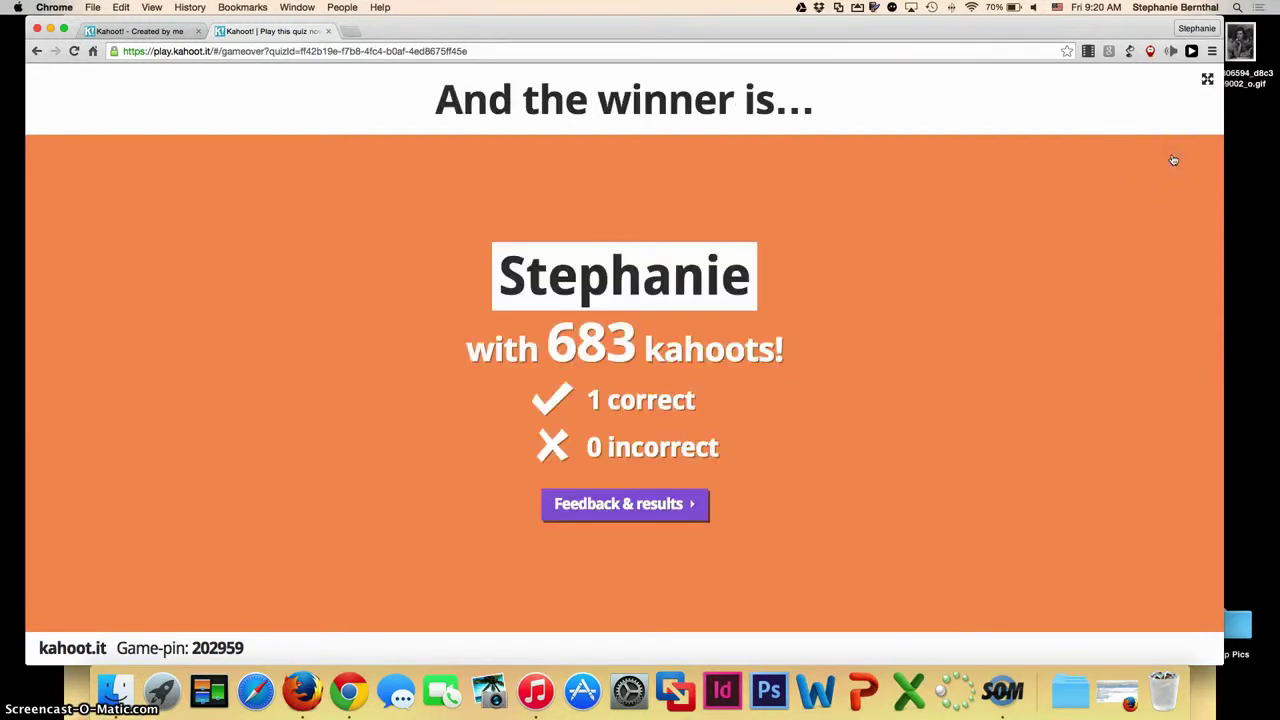
click(671, 503)
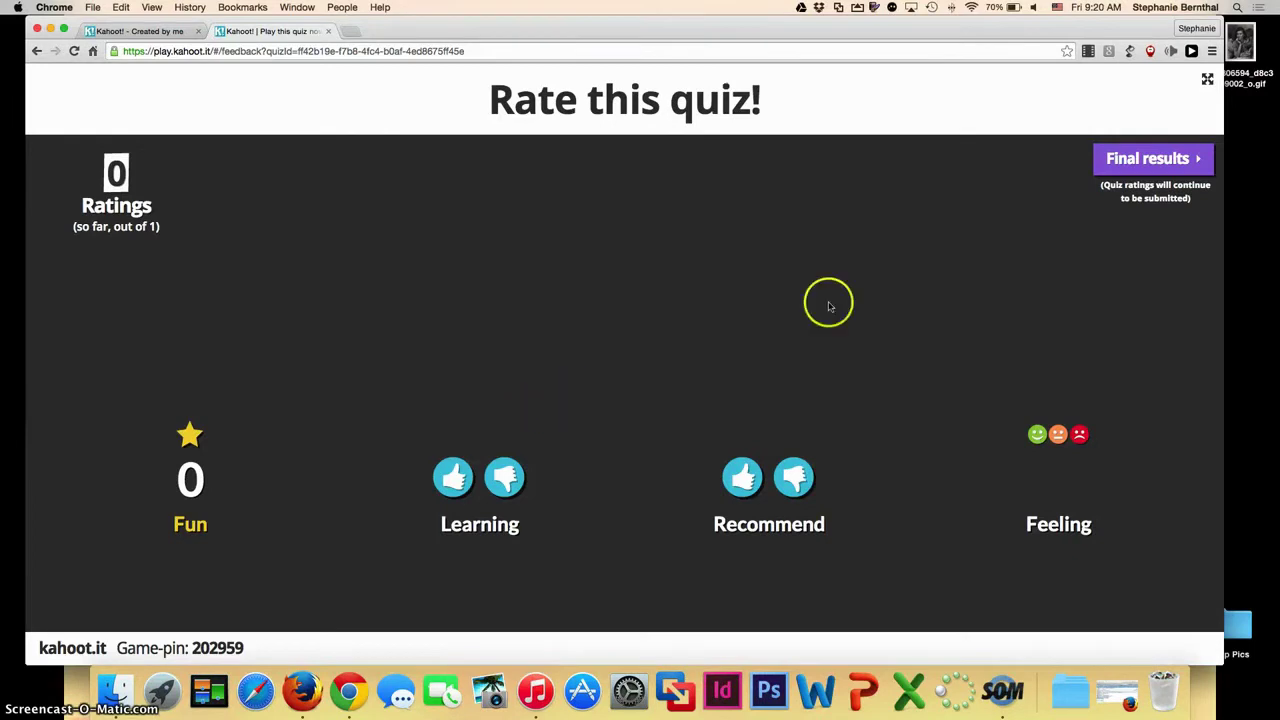
click(1188, 170)
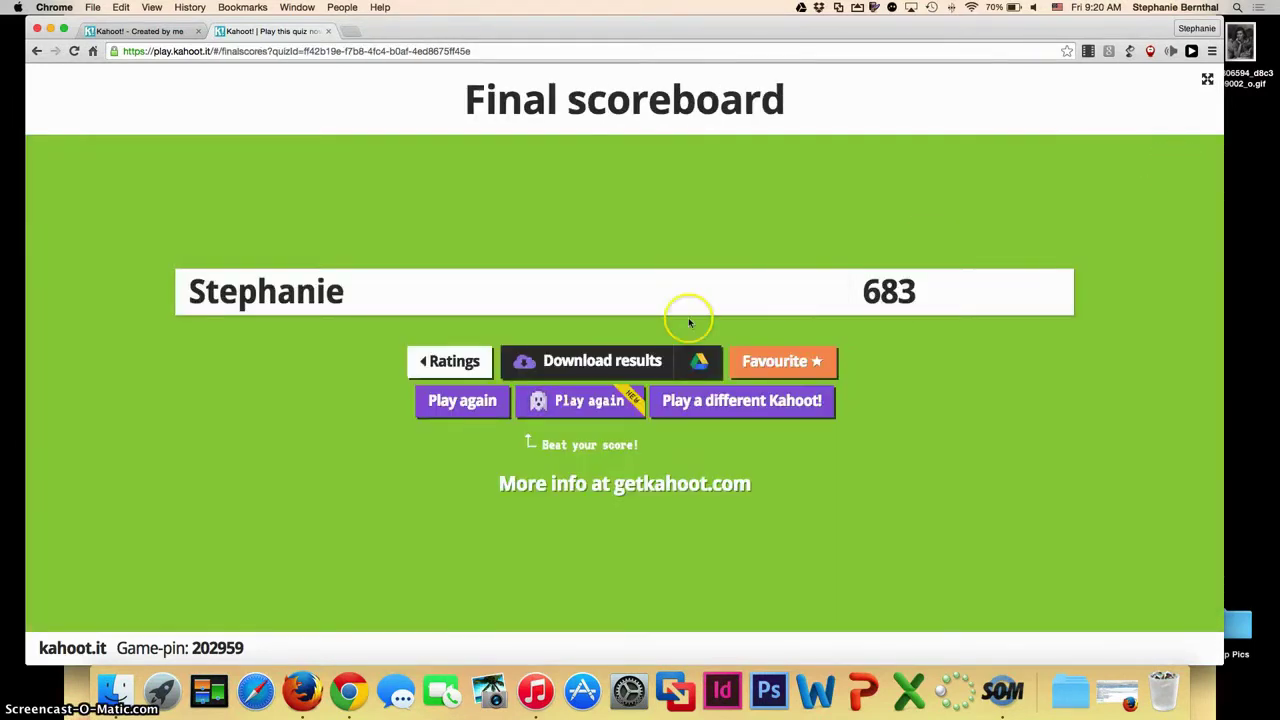
click(580, 367)
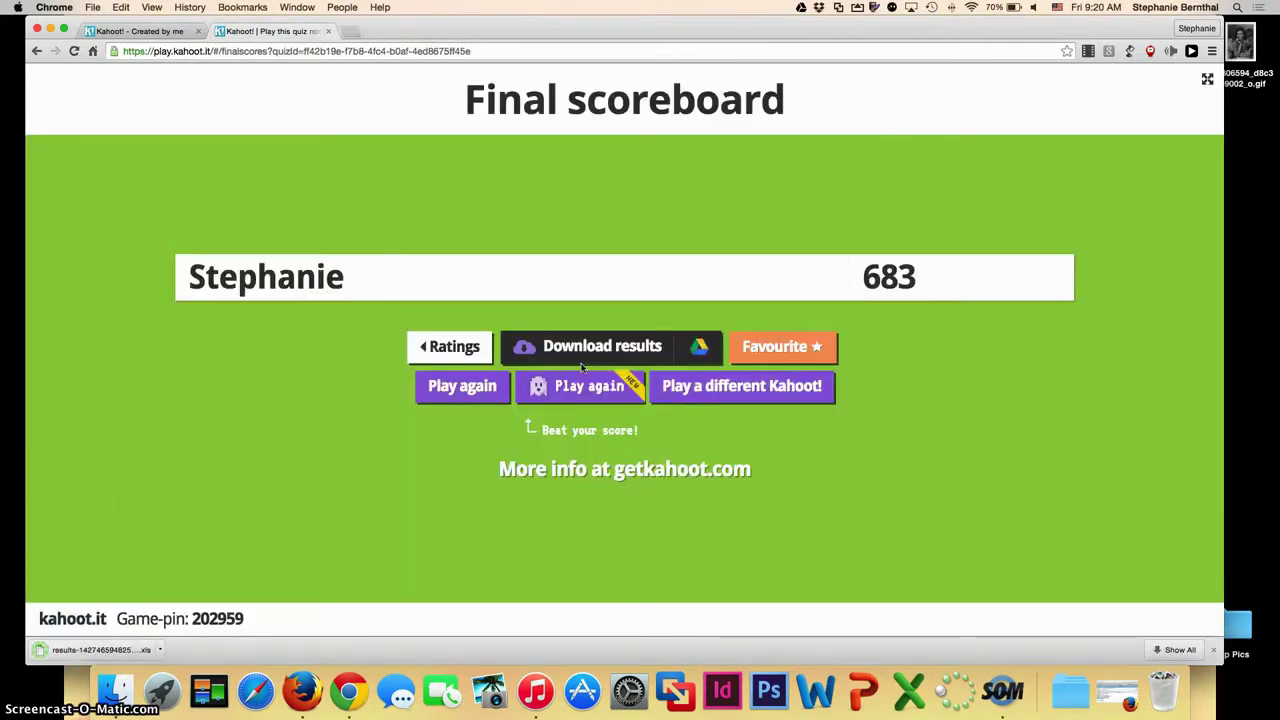
click(165, 650)
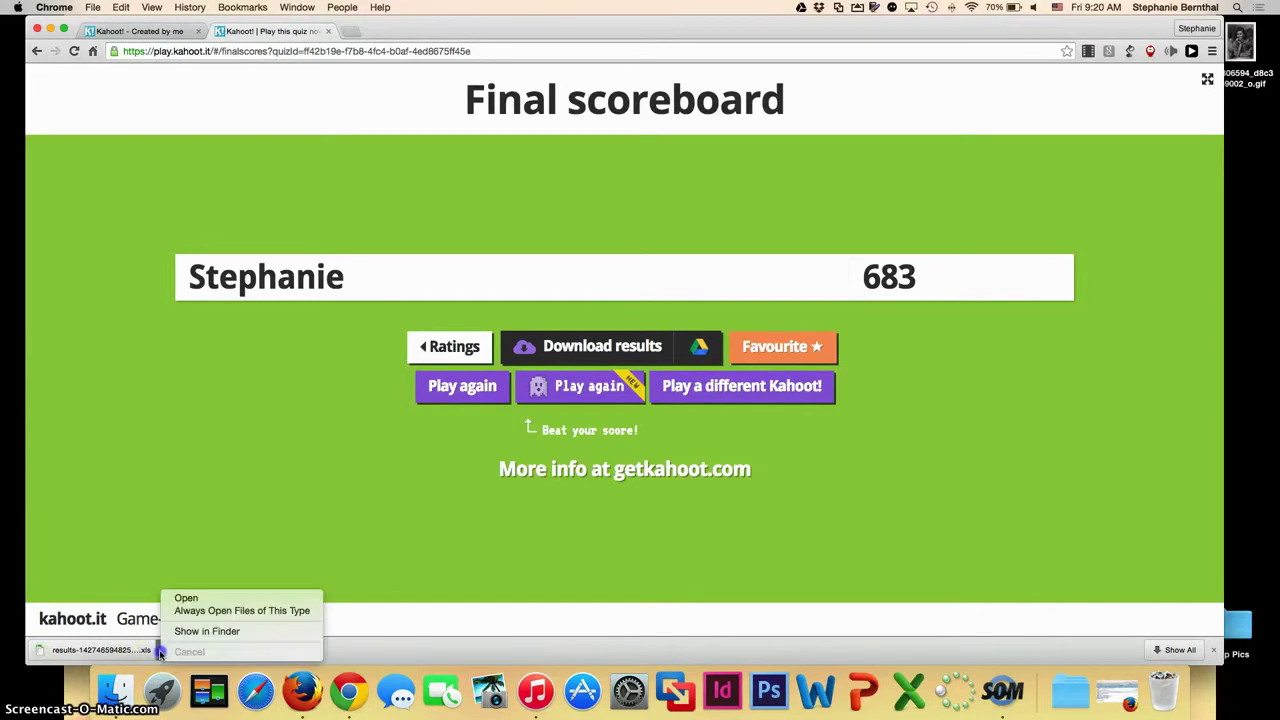
- Auto-open the .xls results in a larger Excel window and check row 4: 1 correct, 0 incorrect
click(175, 610)
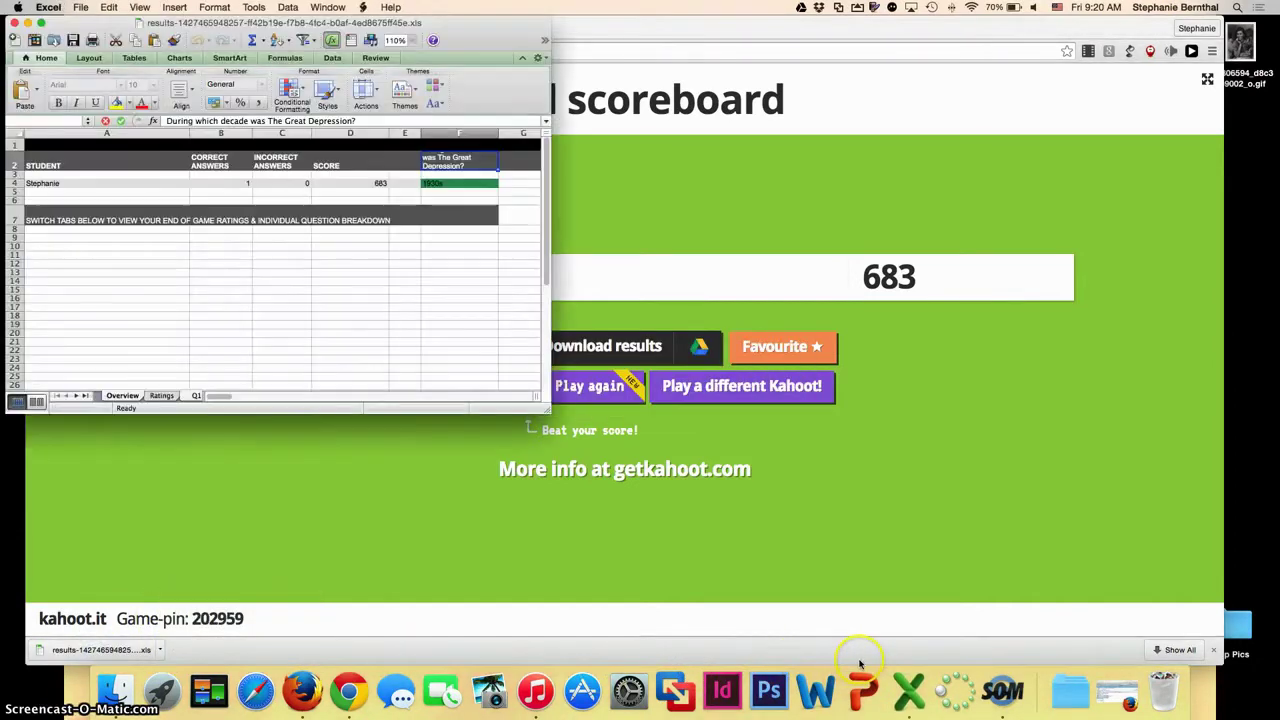
drag(546, 412, 922, 514)
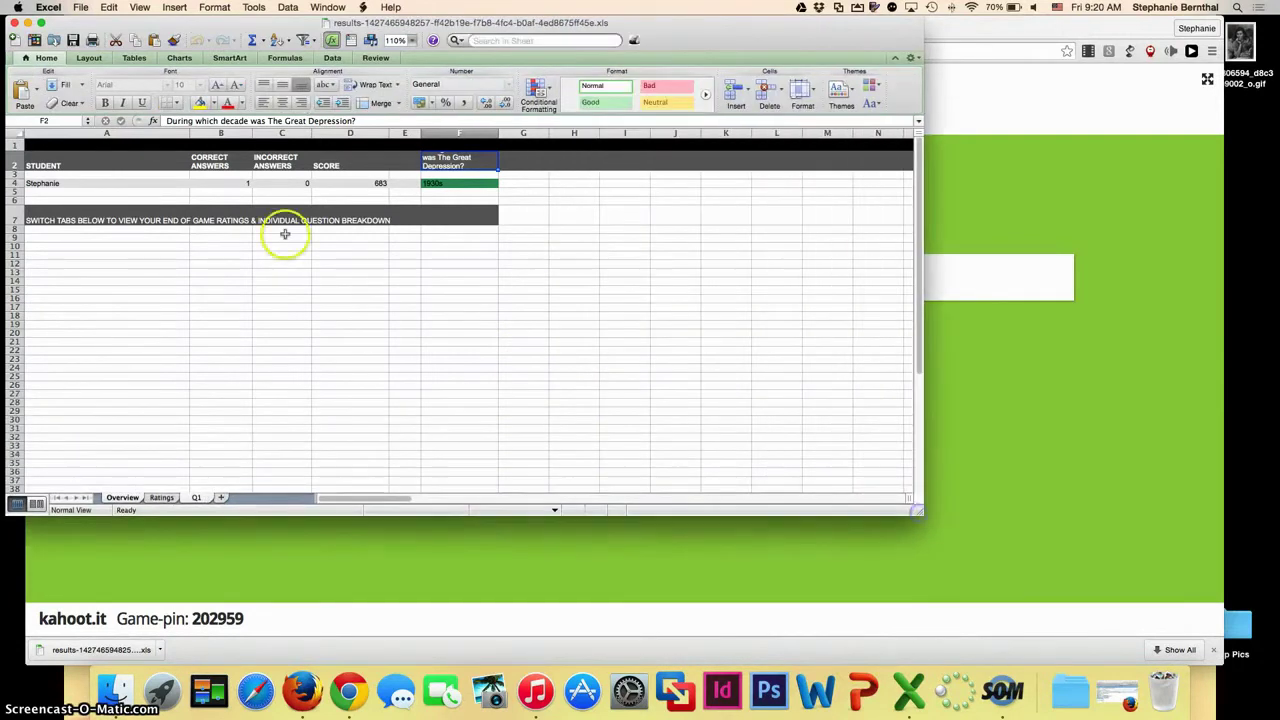
click(45, 183)
click(220, 183)
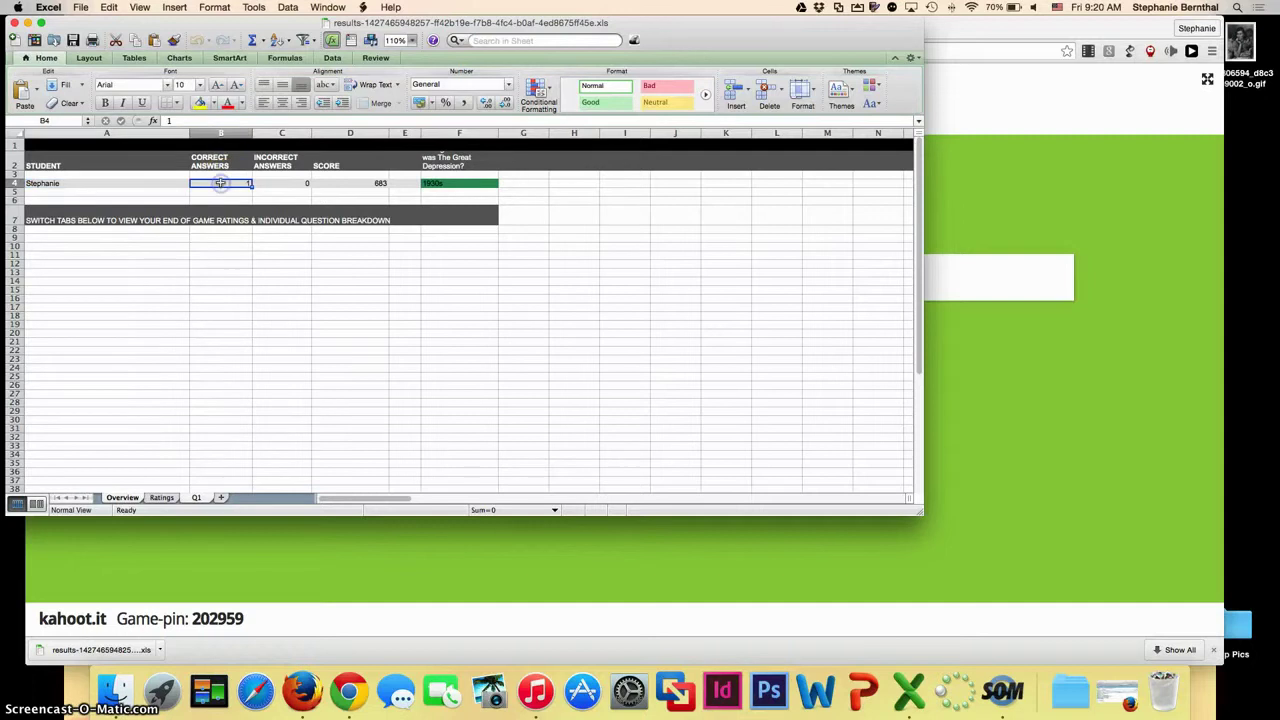
click(298, 183)
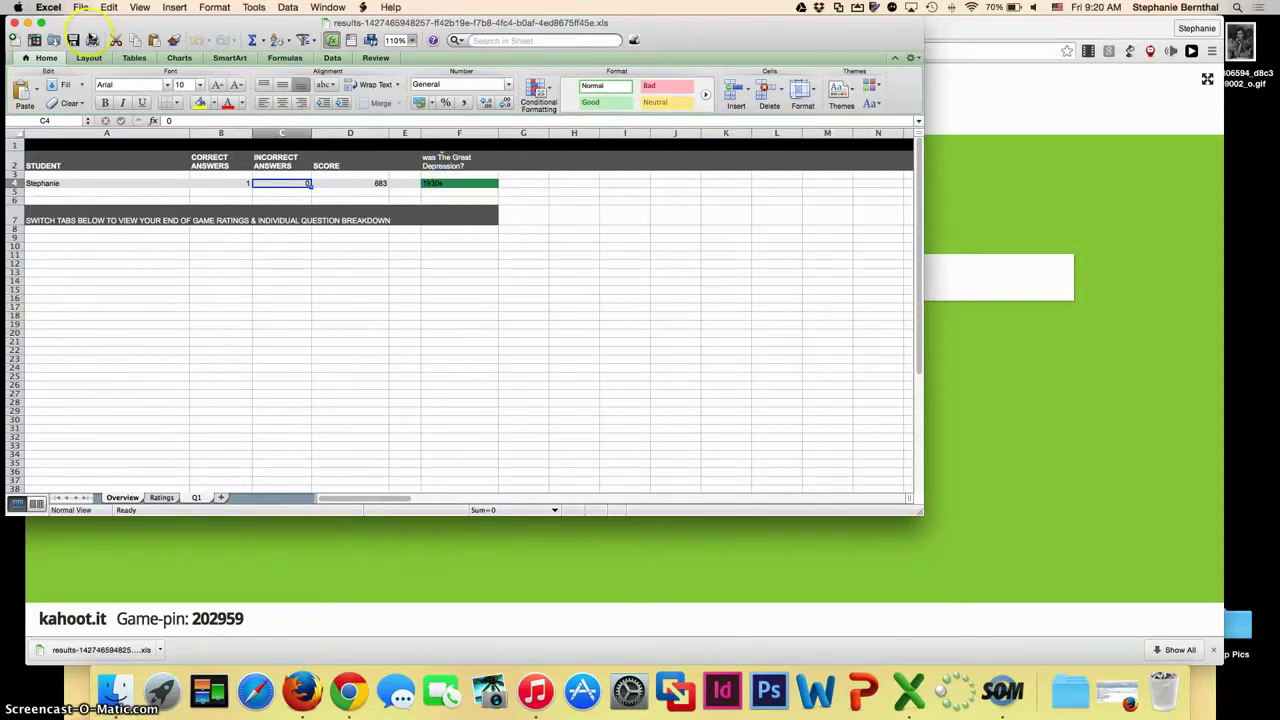
- Close the Excel results window to return to the 683-point final scoreboard
click(13, 21)
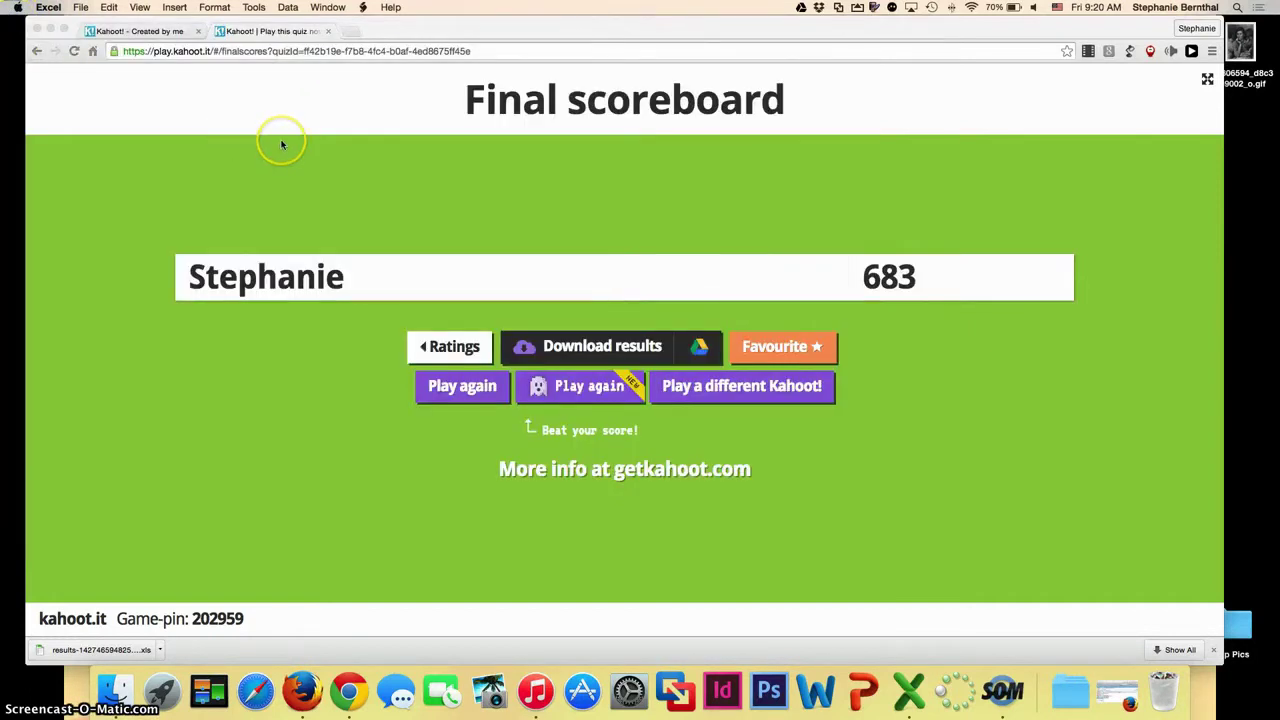